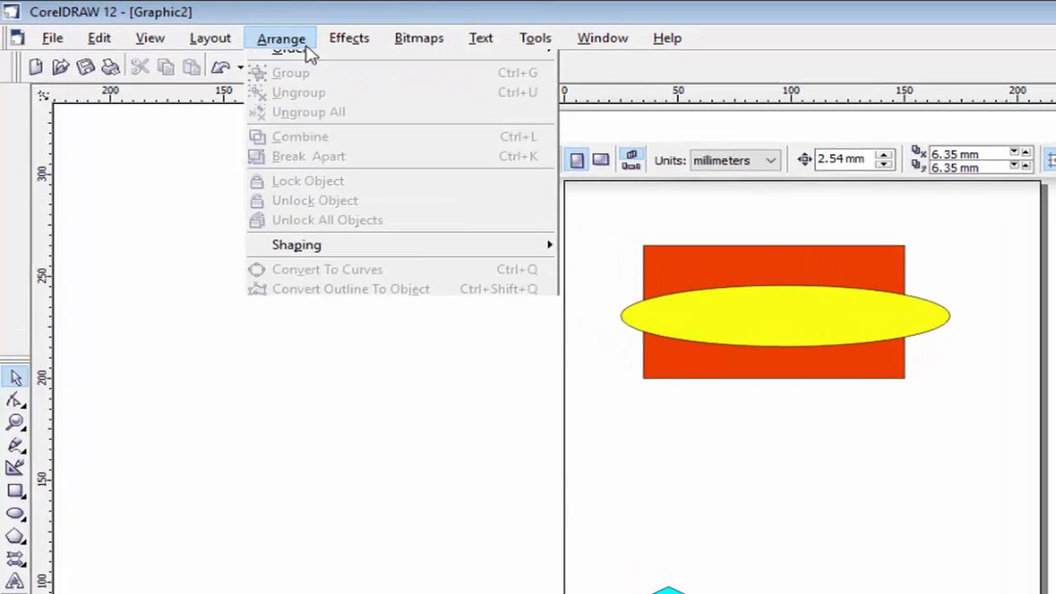
pyautogui.moveTo(283, 248)
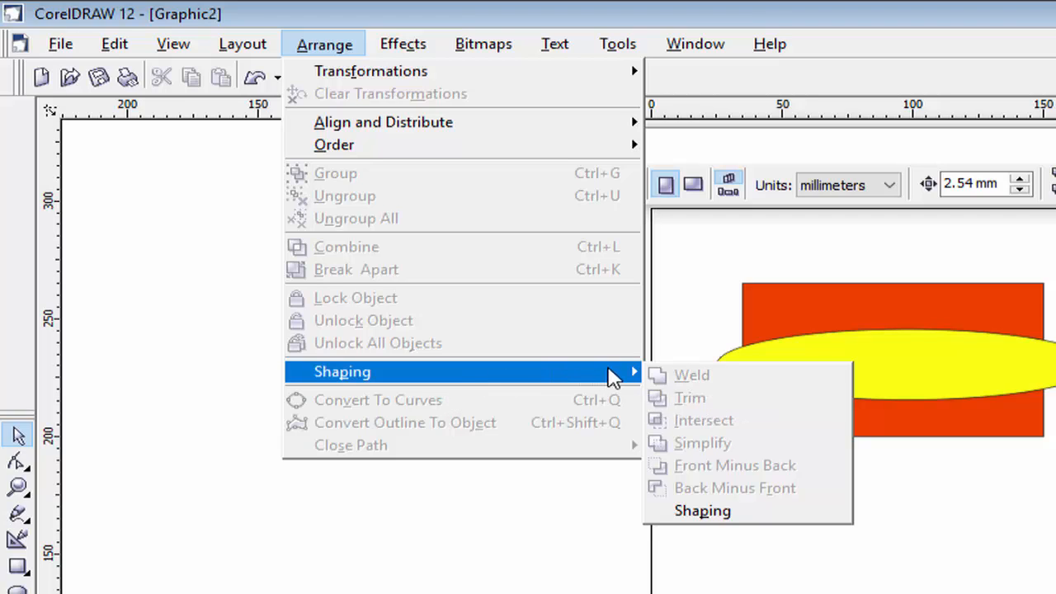
pyautogui.click(694, 306)
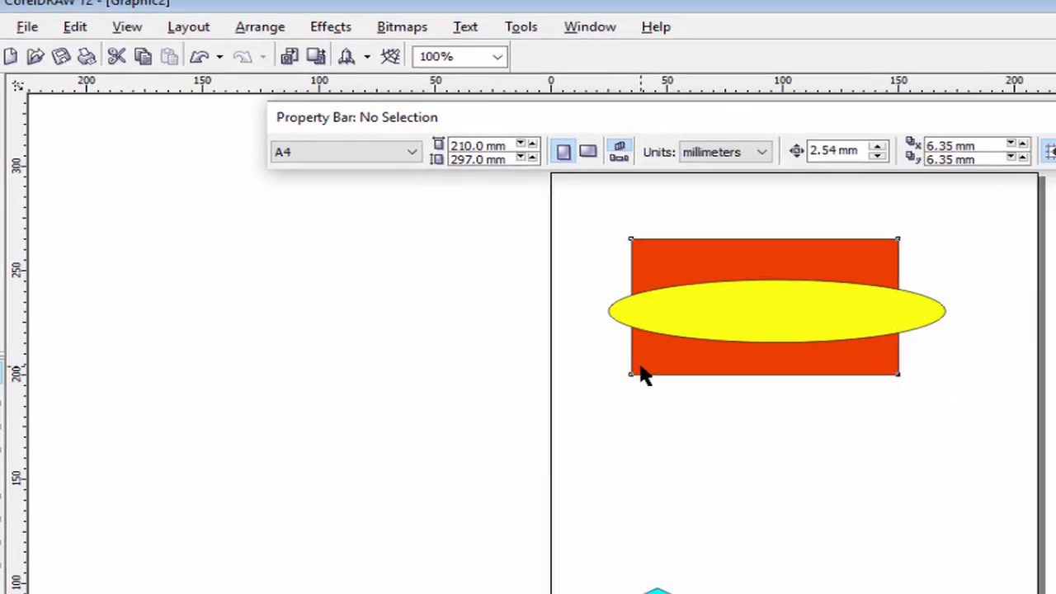
# Step: Move the yellow ellipse off the red rectangle and back over its middle
pyautogui.click(640, 367)
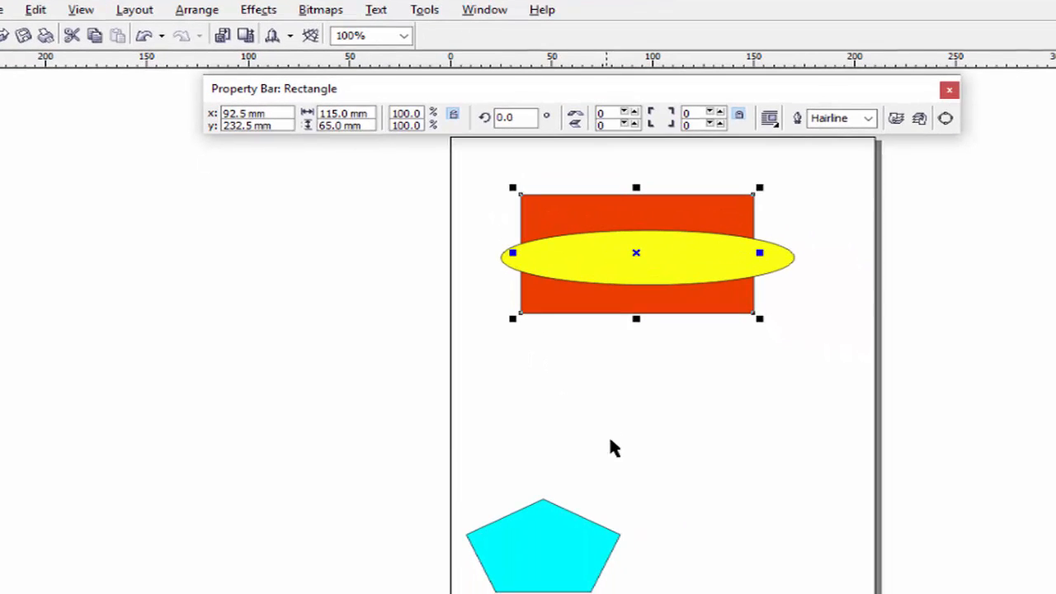
pyautogui.press('Tab')
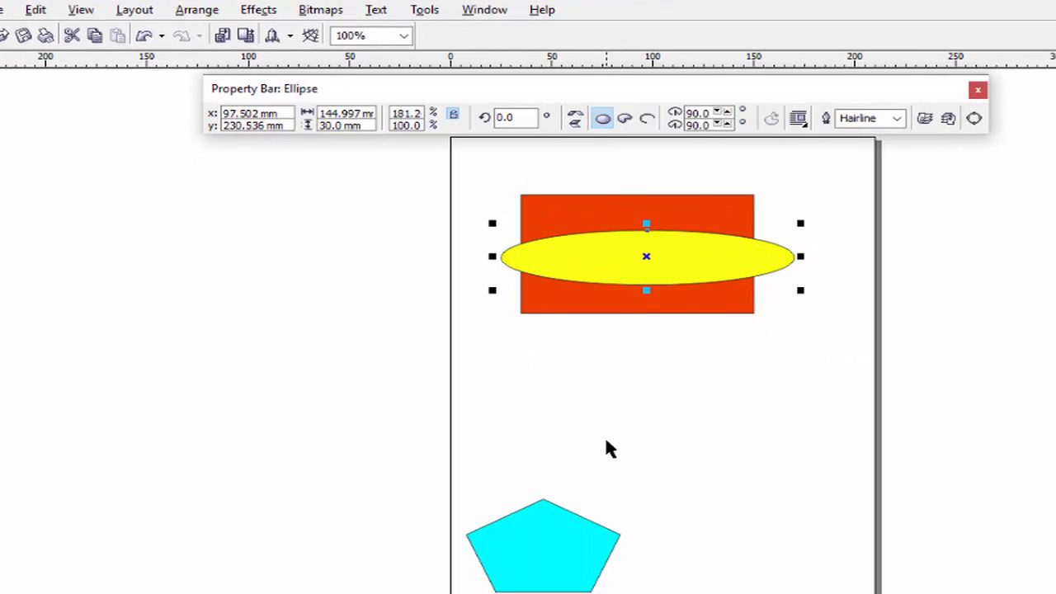
pyautogui.click(806, 259)
pyautogui.press('Tab')
pyautogui.moveTo(743, 286); pyautogui.dragTo(829, 418)
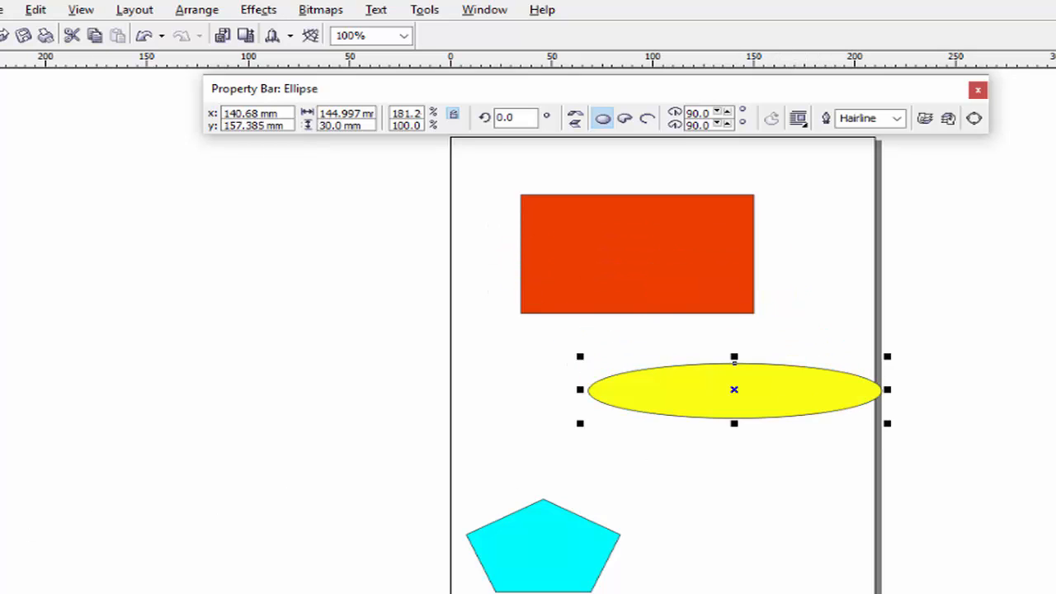
pyautogui.moveTo(710, 409); pyautogui.dragTo(619, 283)
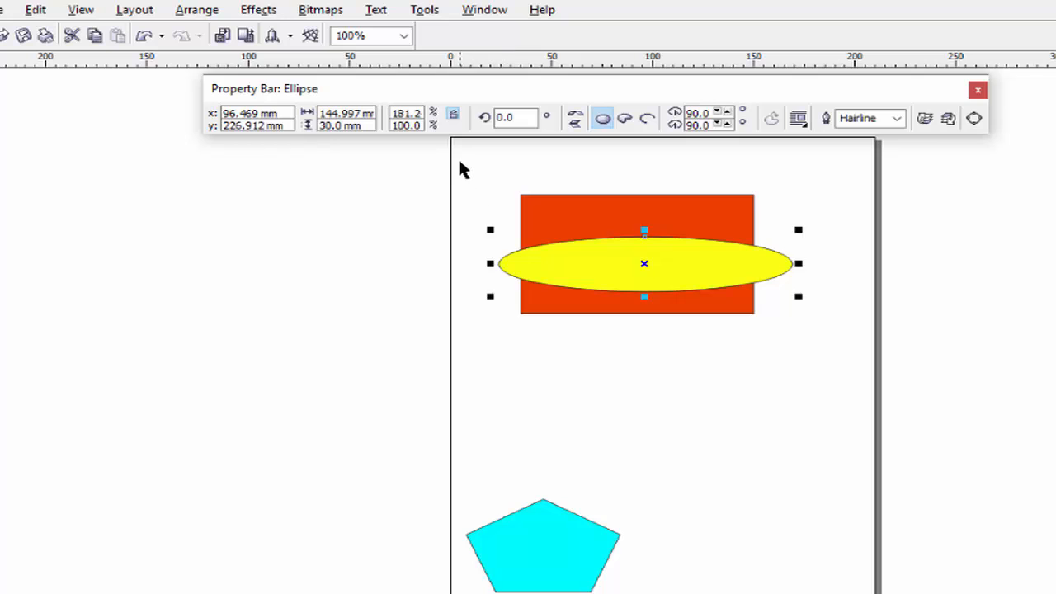
# Step: Weld the yellow ellipse and the red rectangle into one shape, and undo the weld
pyautogui.moveTo(461, 169); pyautogui.dragTo(825, 348)
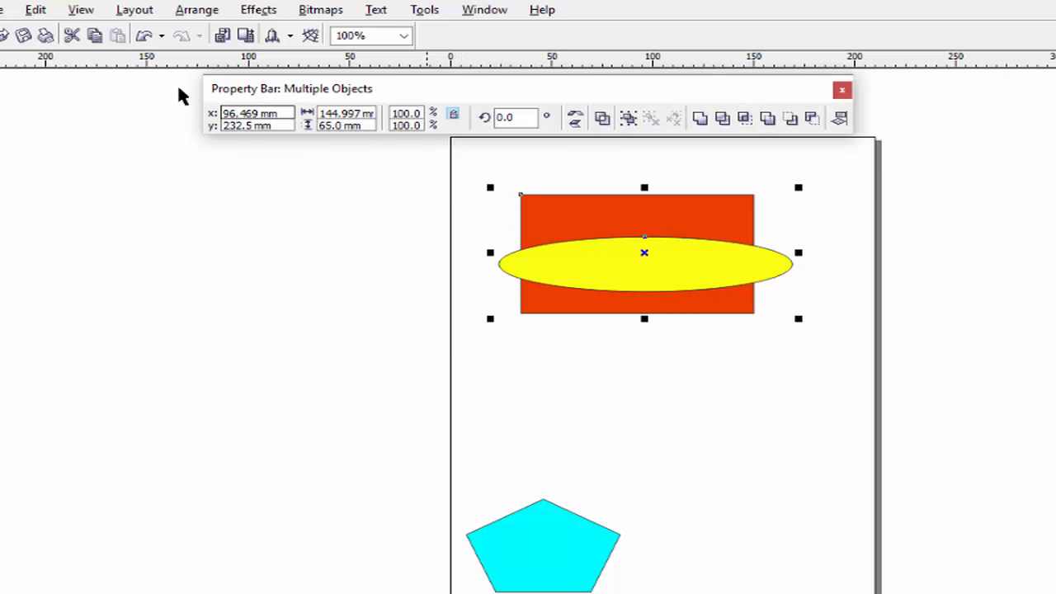
pyautogui.click(198, 11)
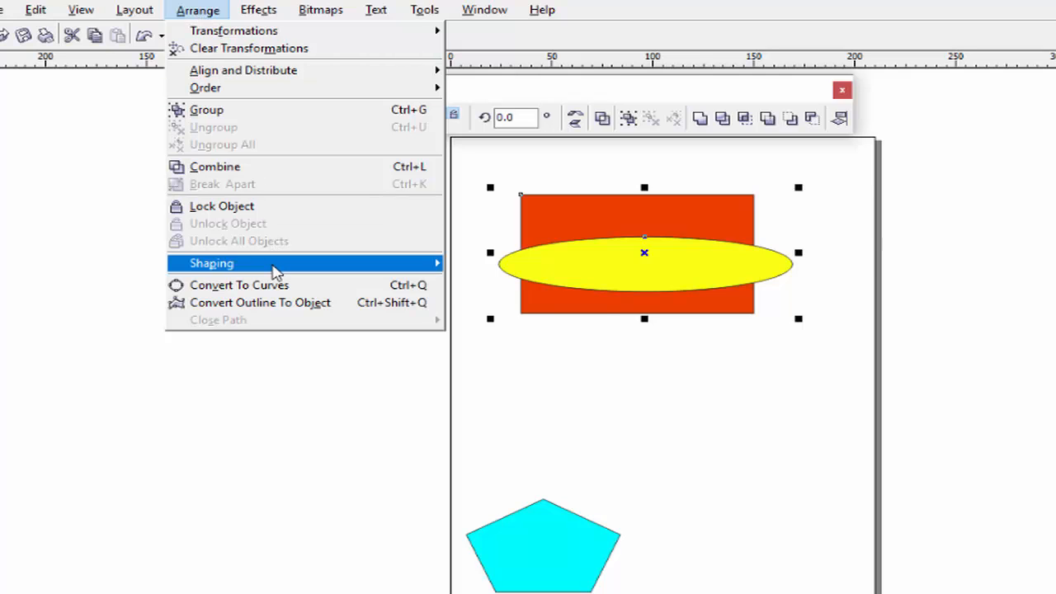
pyautogui.moveTo(276, 272)
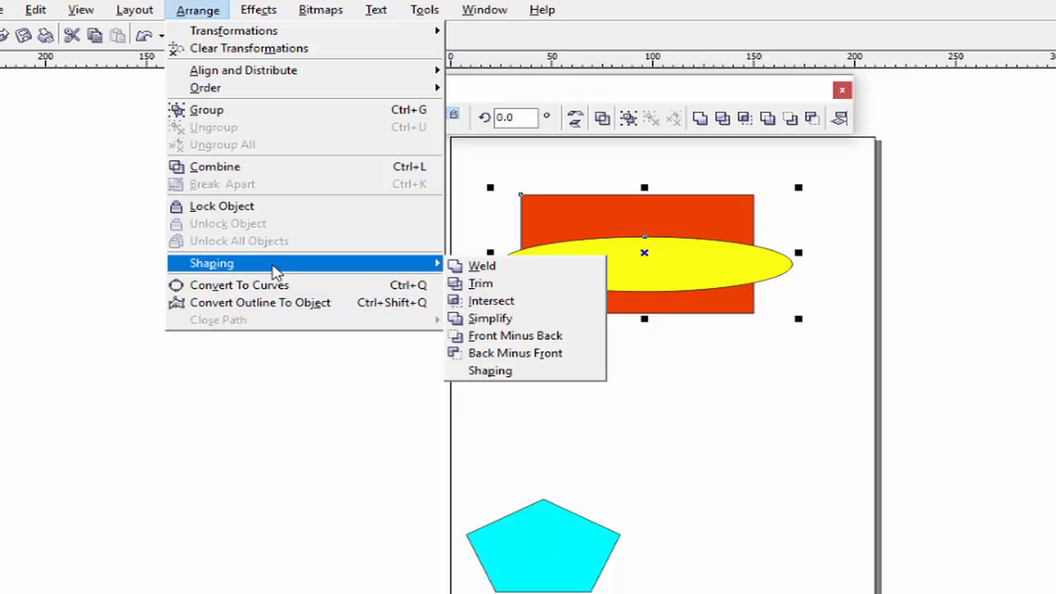
pyautogui.click(477, 267)
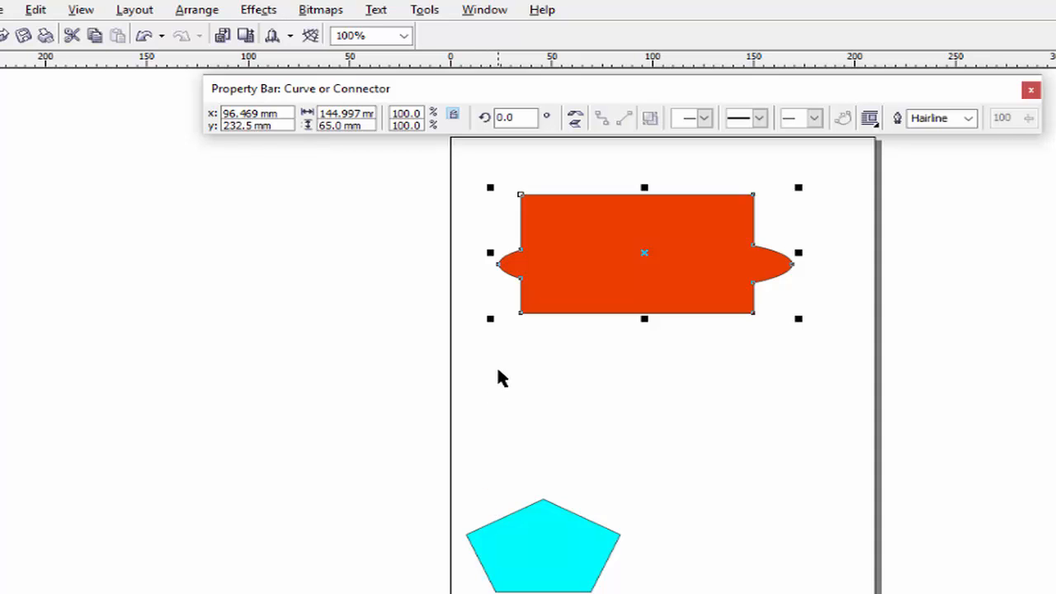
pyautogui.hotkey('ctrl', 'z')
# Step: Reposition the yellow ellipse over the middle of the red rectangle, centred at about x 96 mm, y 231 mm
pyautogui.moveTo(652, 281); pyautogui.dragTo(642, 258)
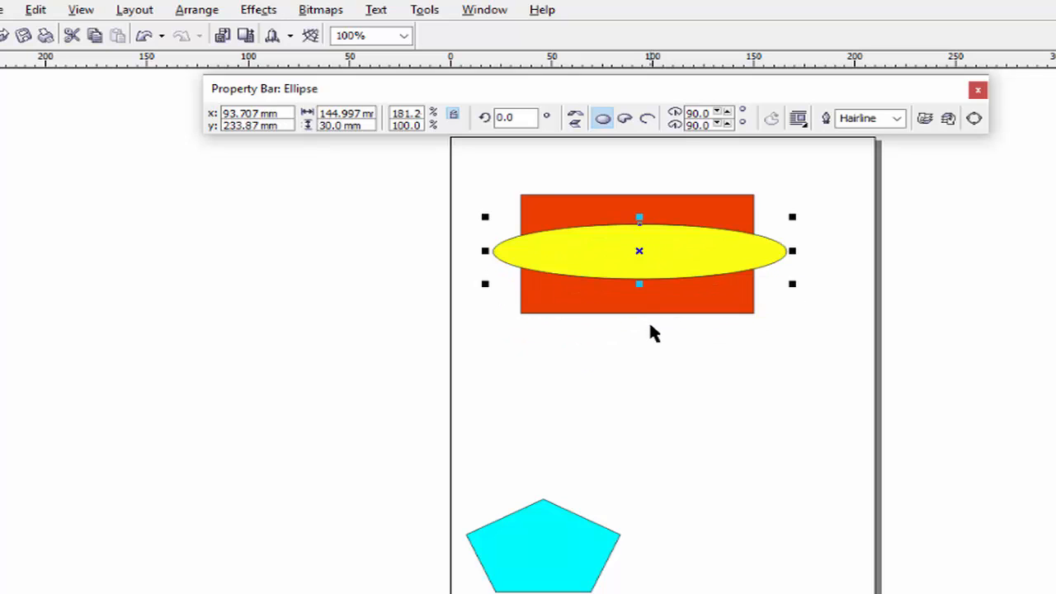
pyautogui.click(650, 323)
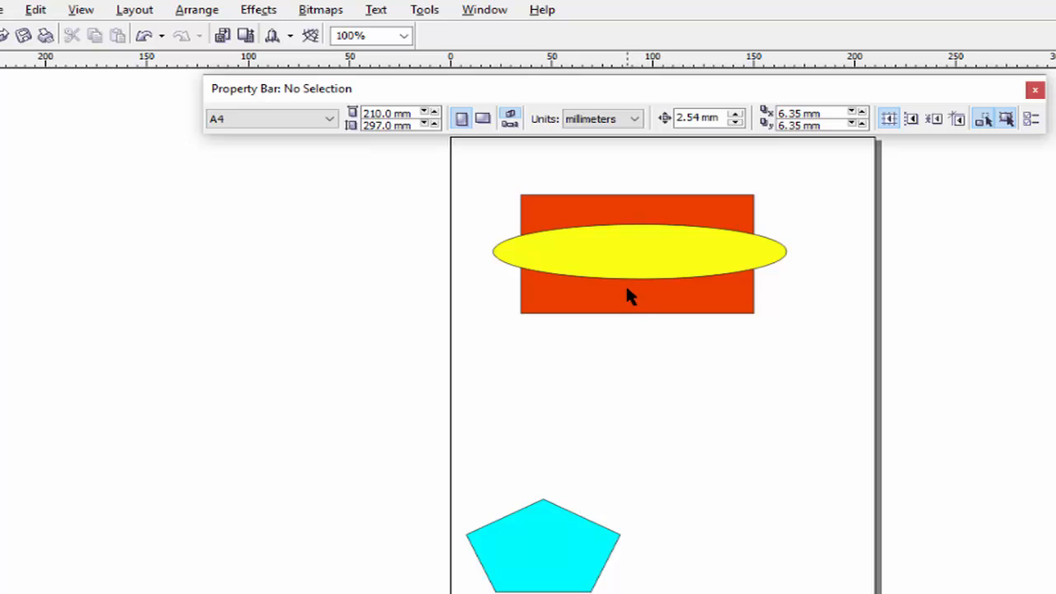
pyautogui.click(627, 292)
pyautogui.click(636, 252)
pyautogui.click(698, 306)
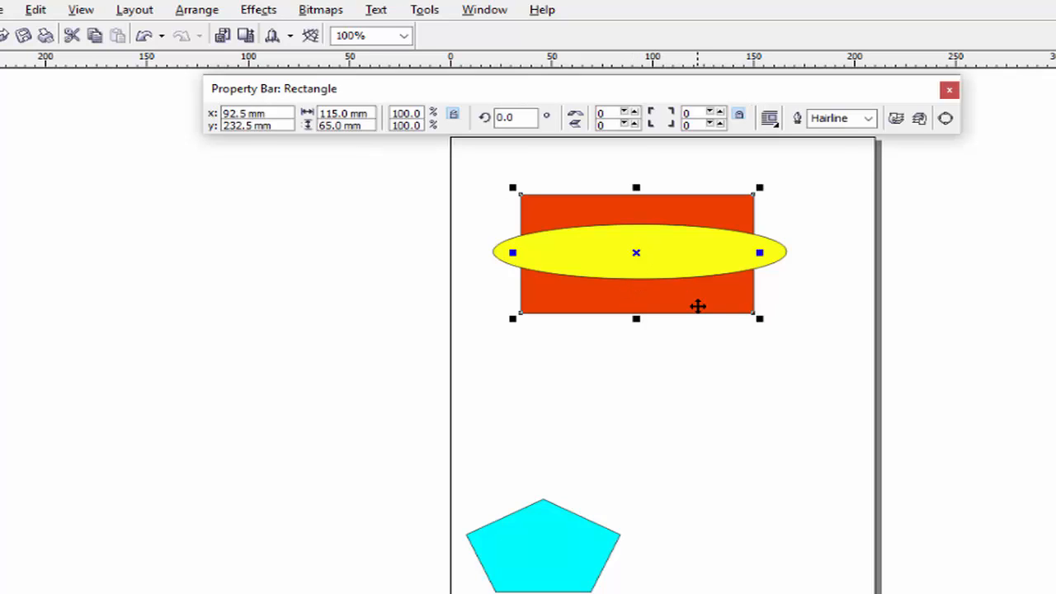
pyautogui.moveTo(684, 259)
pyautogui.mouseDown()
pyautogui.moveTo(676, 337)
pyautogui.moveTo(684, 278)
pyautogui.mouseUp()
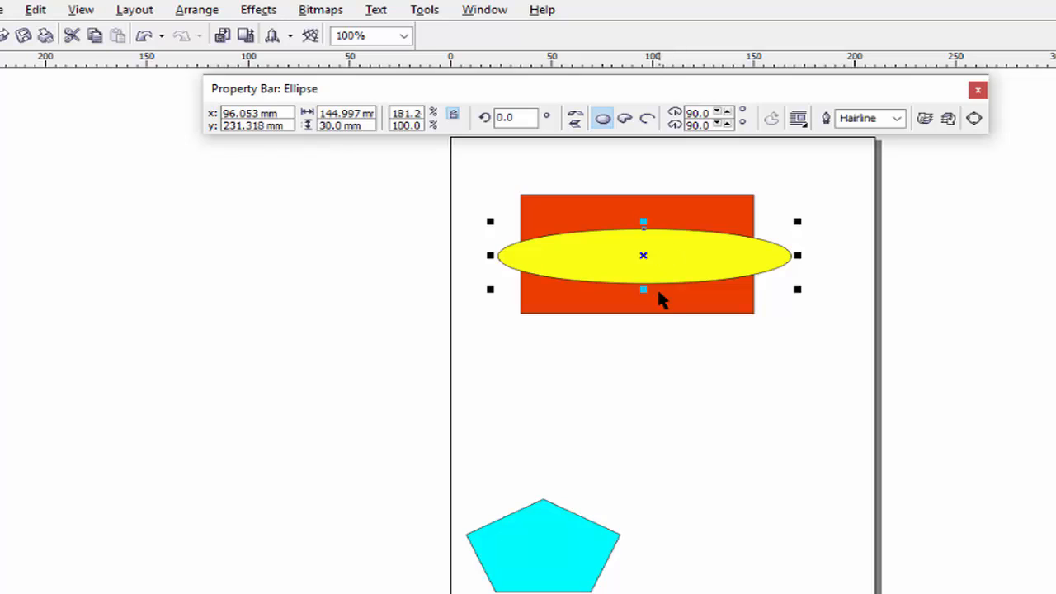
# Step: Stretch the yellow ellipse outward on both sides to a width of 175 mm
pyautogui.click(659, 302)
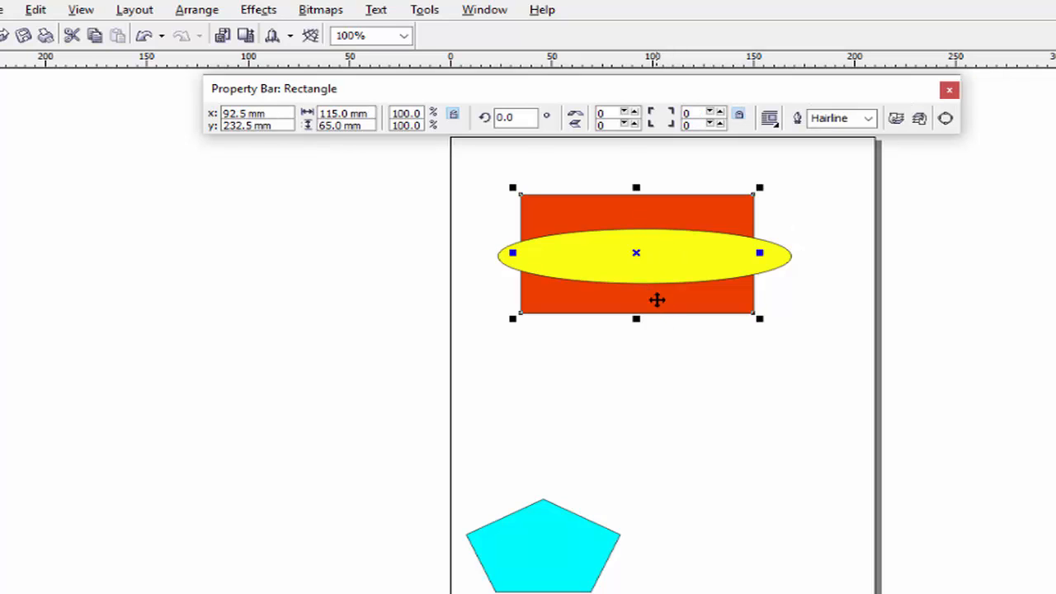
pyautogui.click(525, 269)
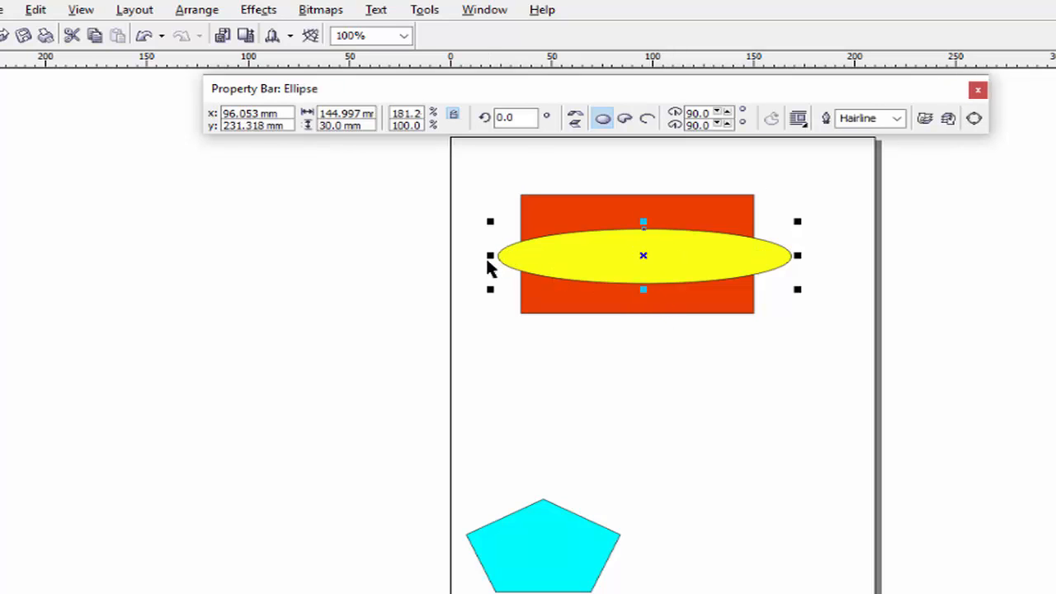
pyautogui.moveTo(492, 256); pyautogui.dragTo(463, 256)
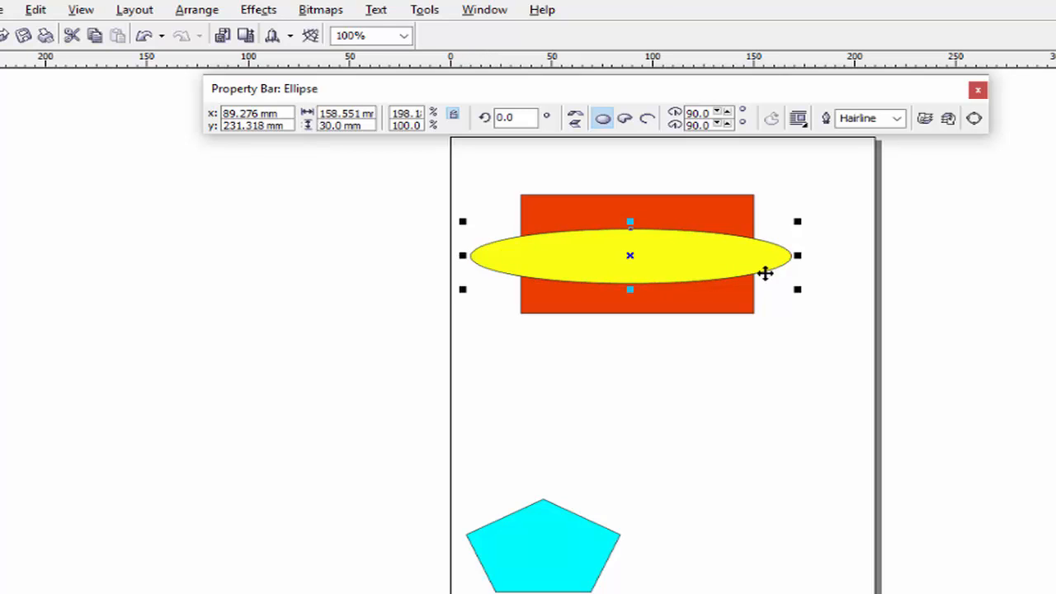
pyautogui.moveTo(799, 257); pyautogui.dragTo(830, 255)
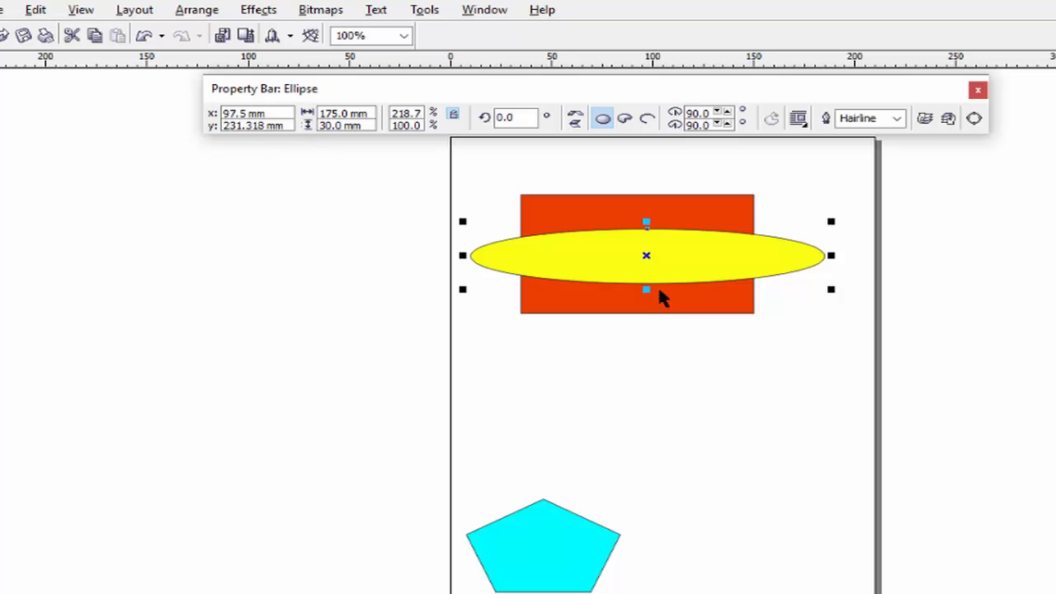
pyautogui.click(647, 317)
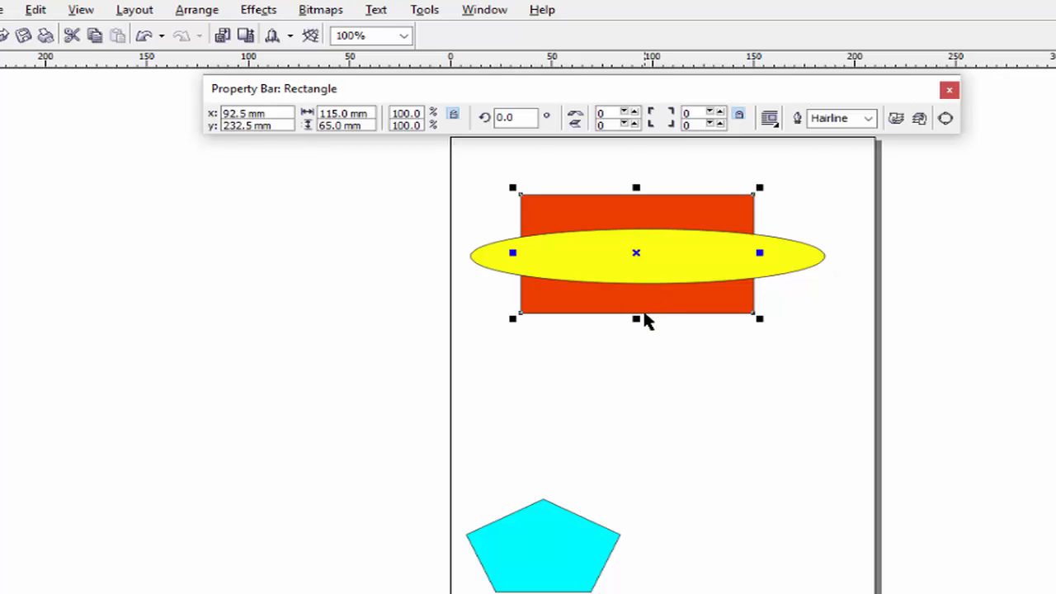
pyautogui.click(613, 276)
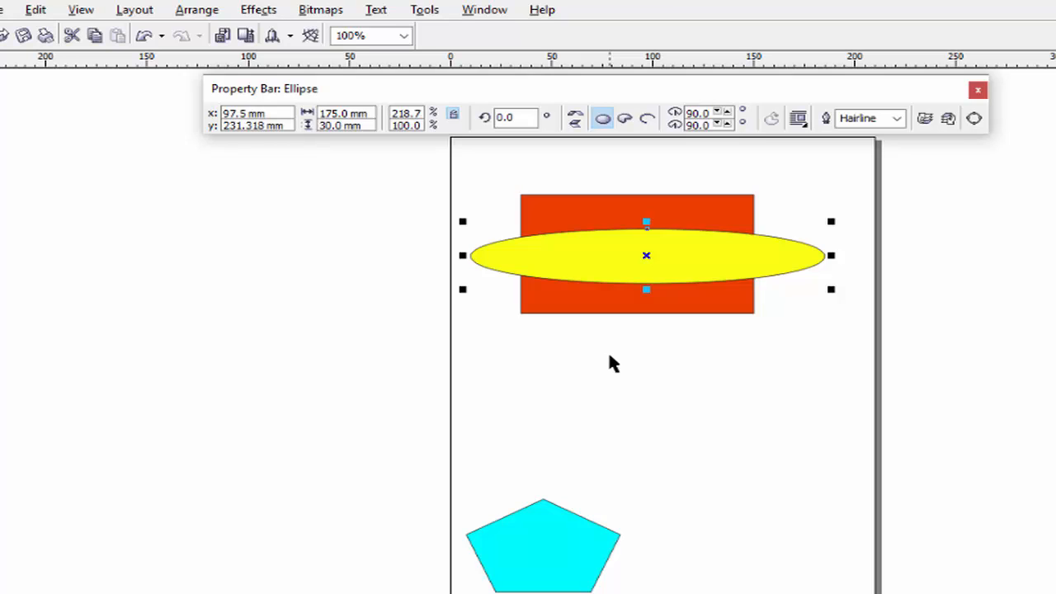
pyautogui.click(601, 232)
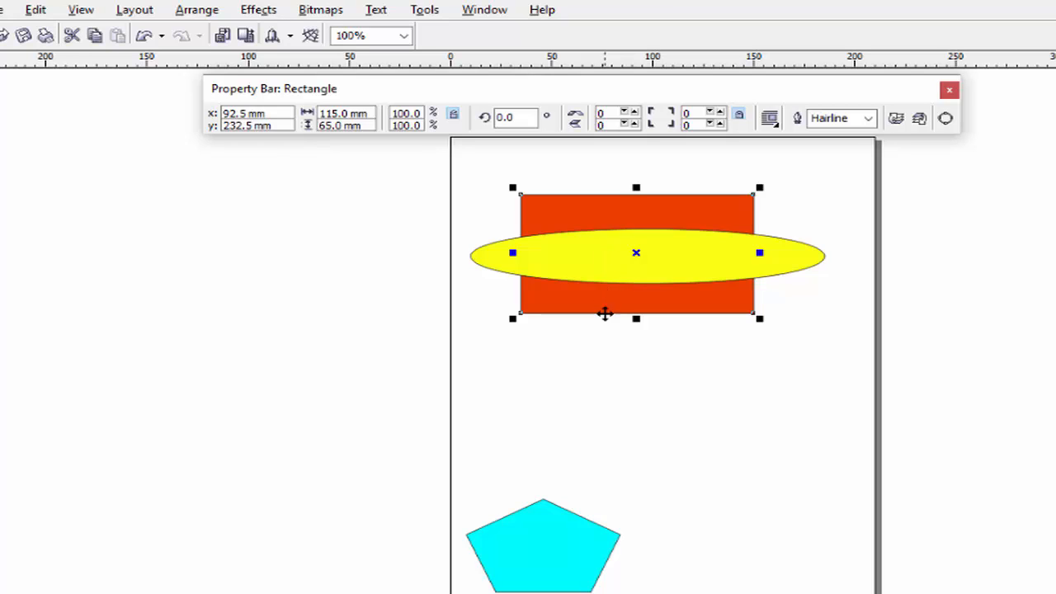
pyautogui.click(604, 345)
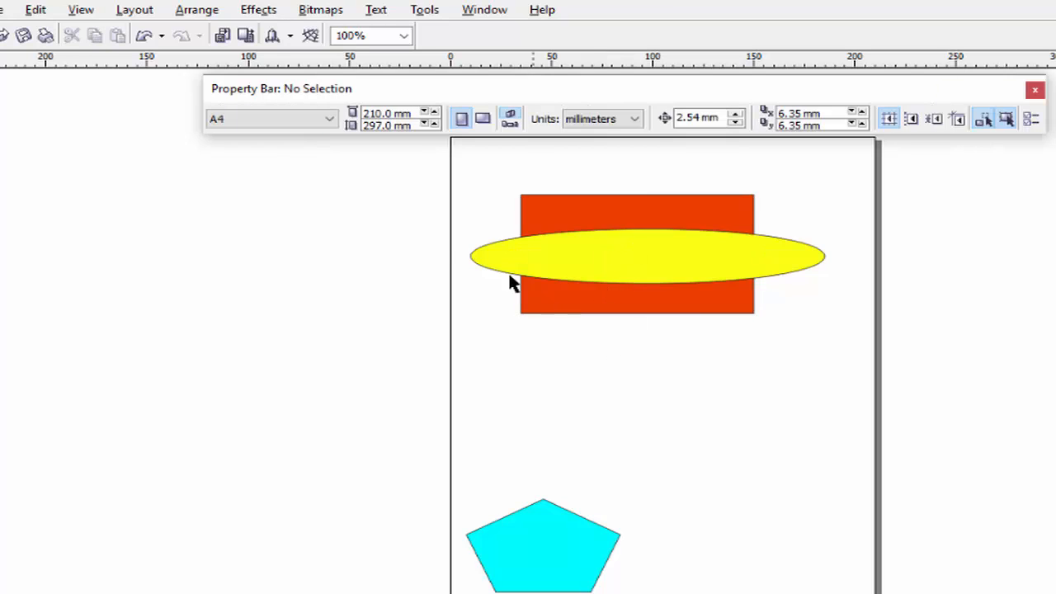
# Step: Weld the widened yellow ellipse to the red rectangle, and undo that weld
pyautogui.moveTo(420, 174); pyautogui.dragTo(898, 351)
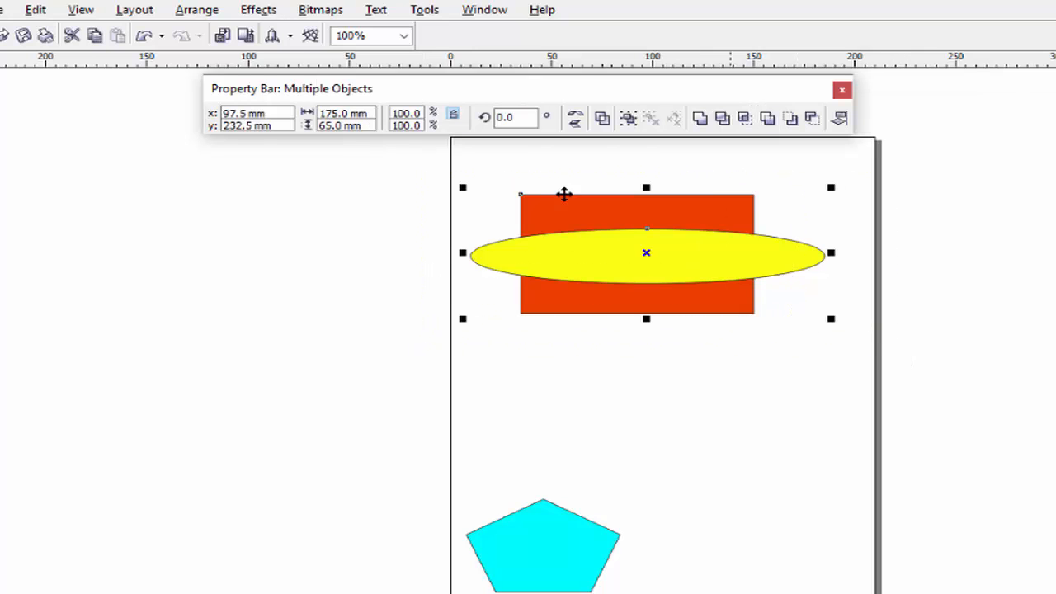
pyautogui.click(258, 10)
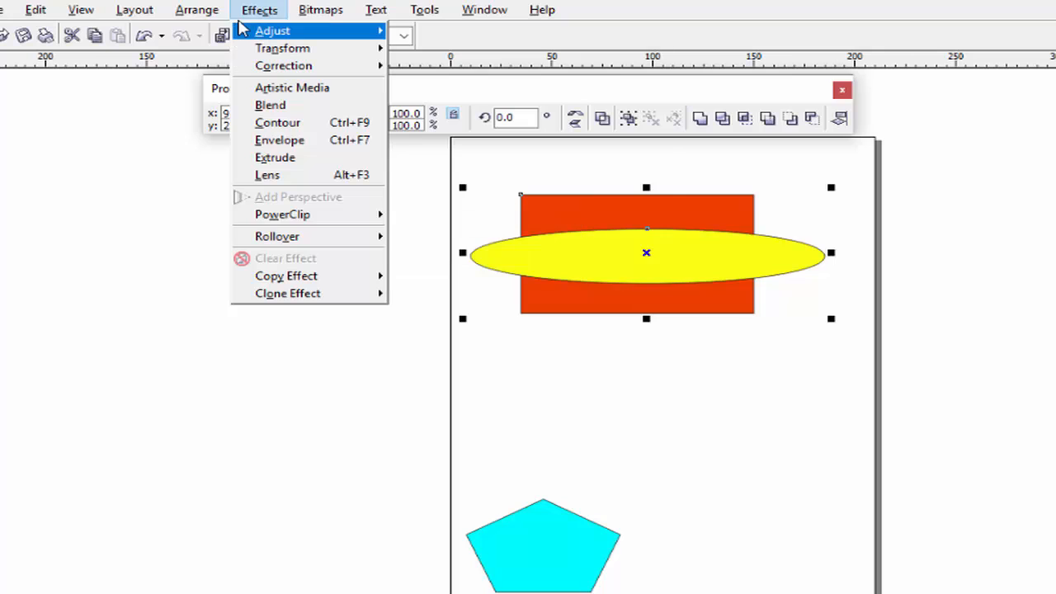
pyautogui.moveTo(205, 17)
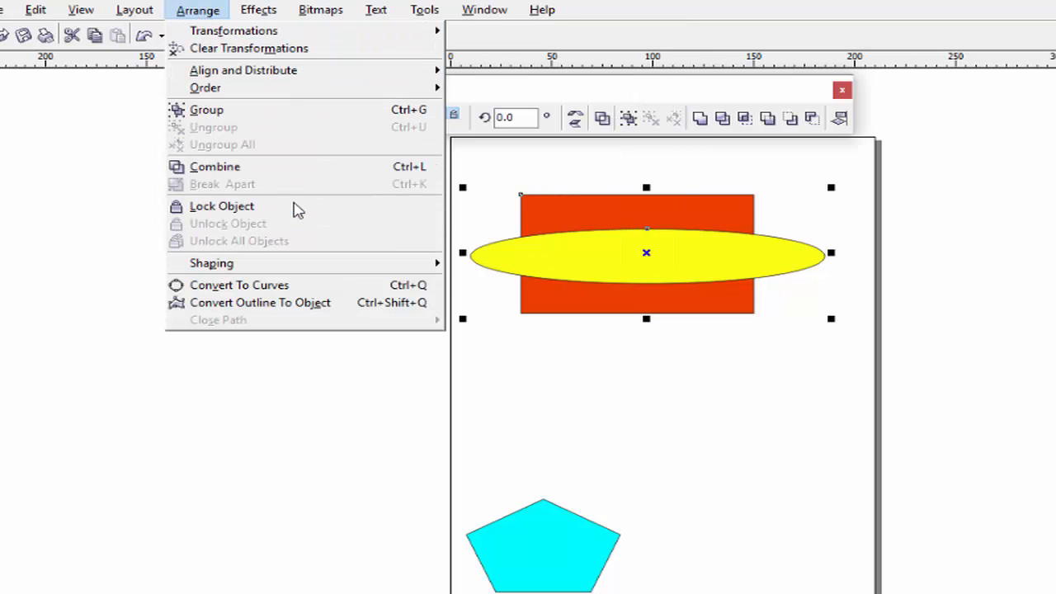
pyautogui.moveTo(302, 269)
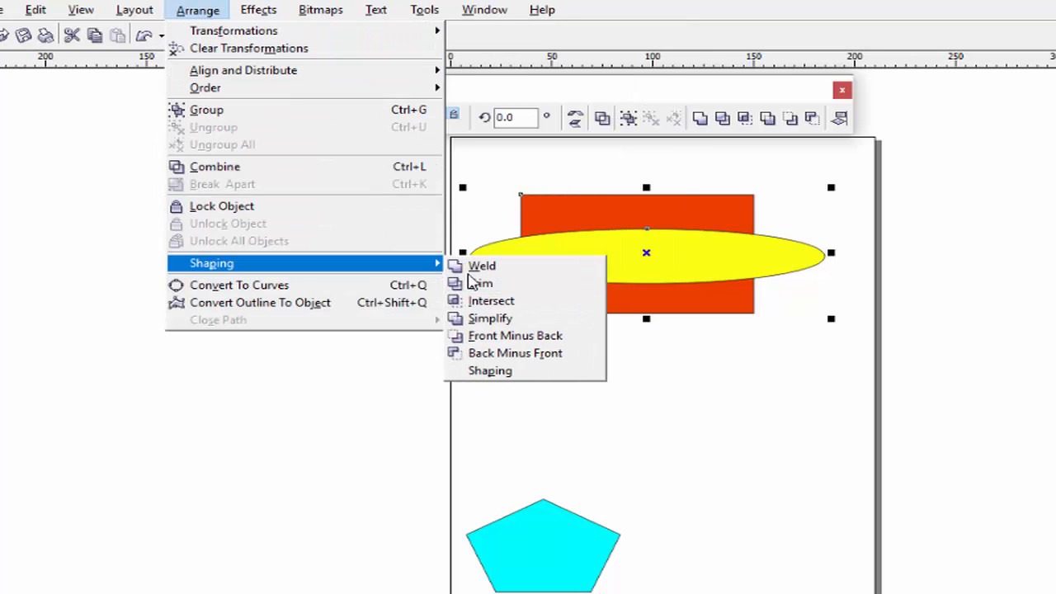
pyautogui.click(459, 266)
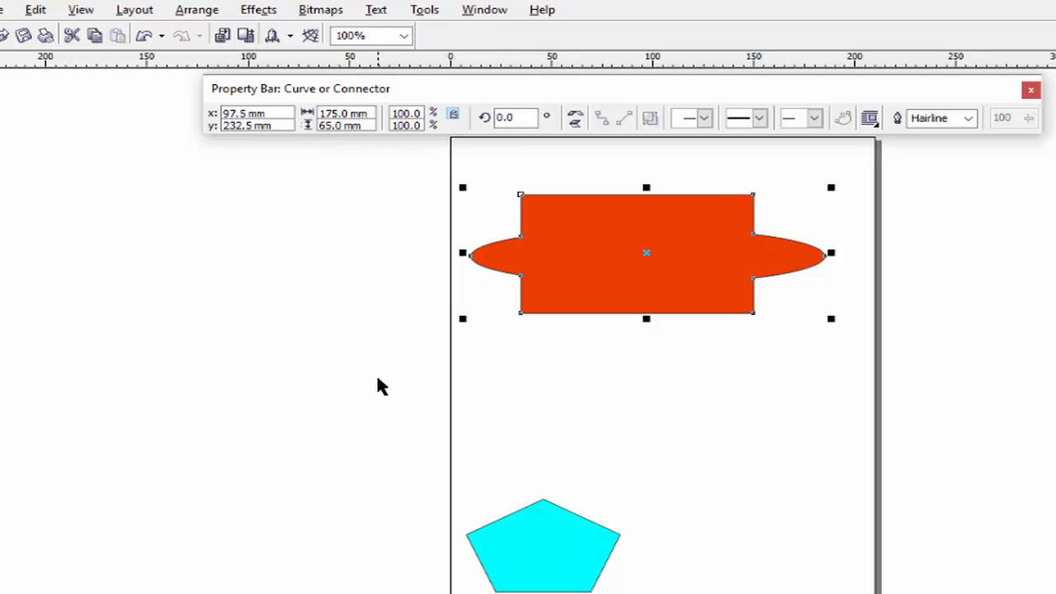
pyautogui.hotkey('ctrl', 'z')
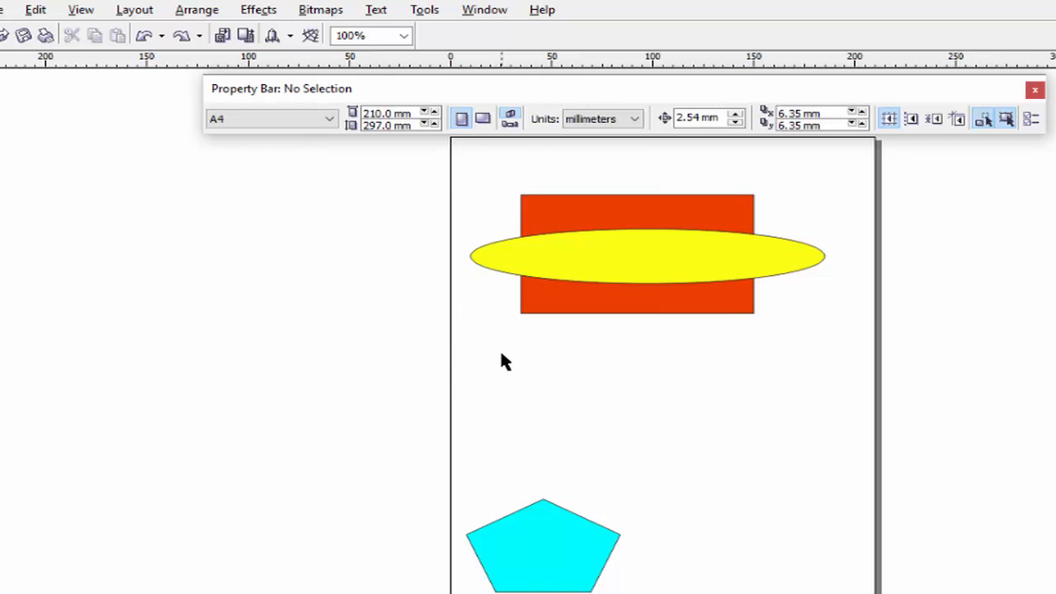
# Step: Narrow the yellow ellipse to 115 mm and move it below the red rectangle, centred at about x 99 mm, y 128 mm
pyautogui.click(544, 582)
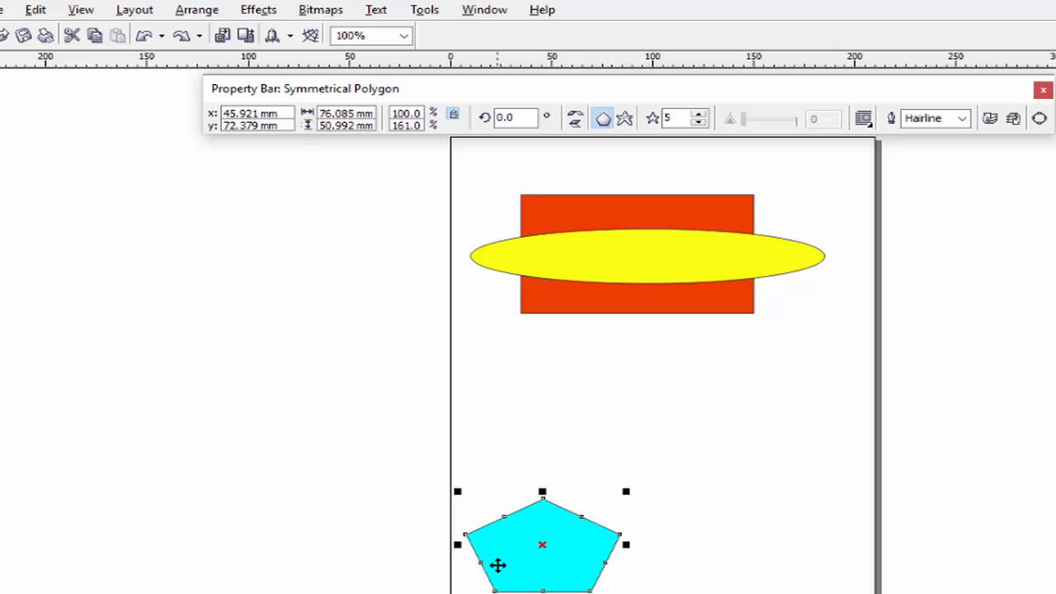
pyautogui.click(453, 281)
pyautogui.click(556, 262)
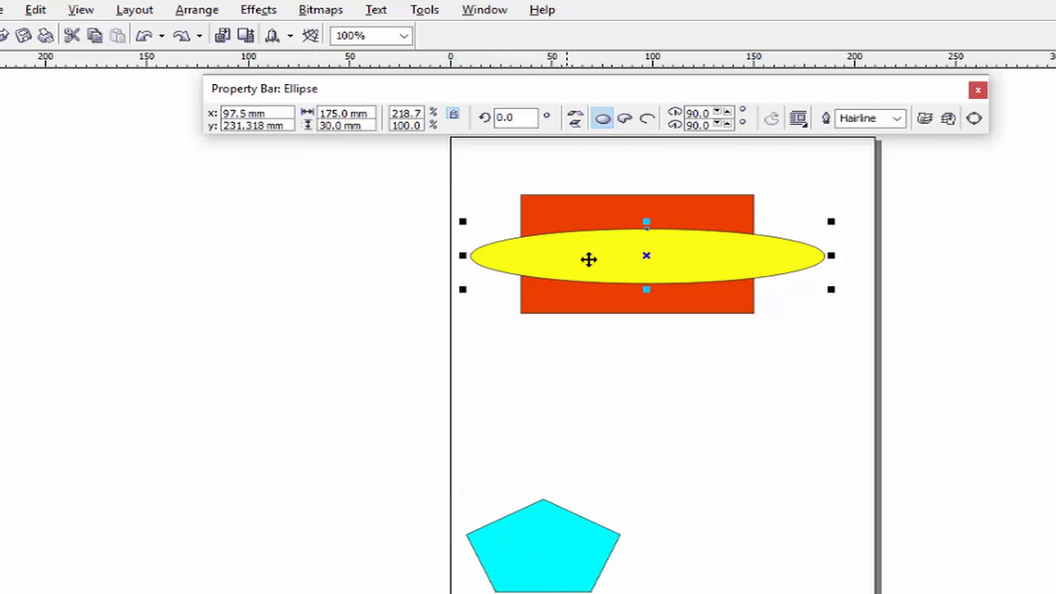
pyautogui.moveTo(826, 257); pyautogui.dragTo(702, 264)
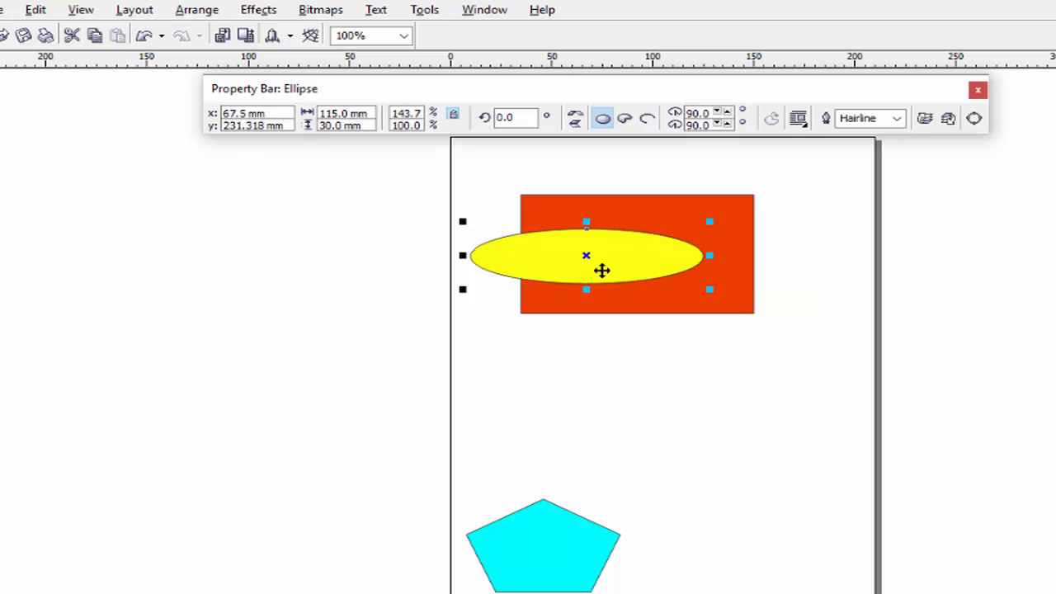
pyautogui.moveTo(602, 271); pyautogui.dragTo(660, 460)
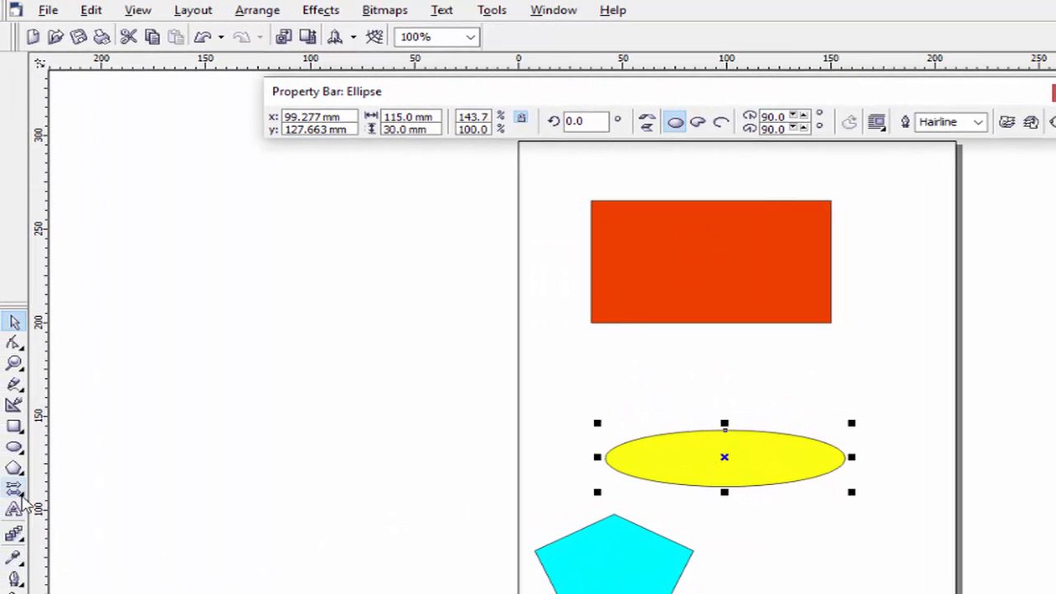
# Step: Draw a spiky burst shape about 70 mm by 55 mm over the red rectangle's lower-left corner and fill it yellow
pyautogui.click(18, 492)
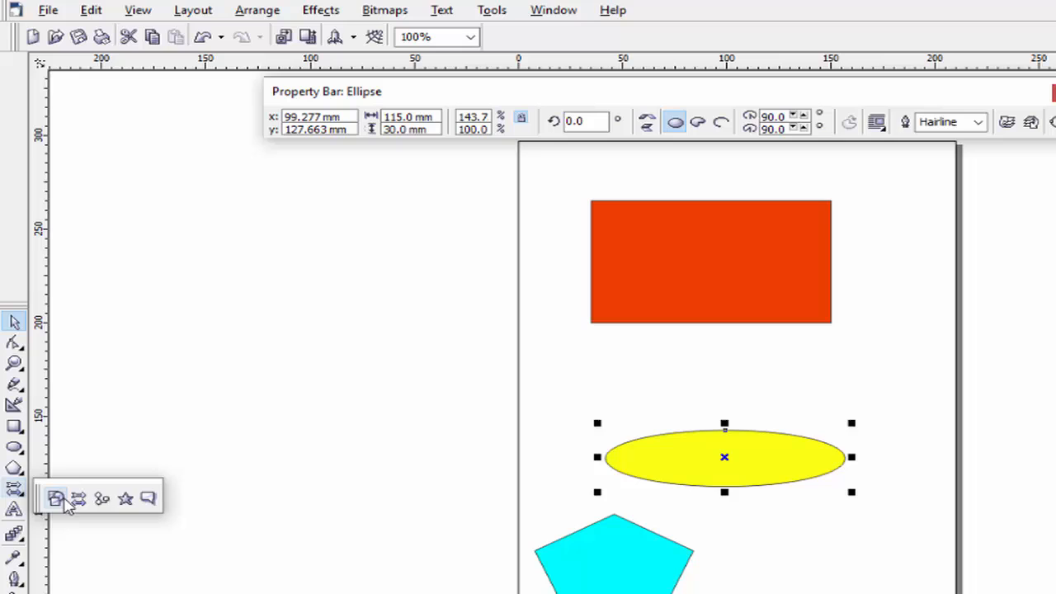
pyautogui.click(125, 499)
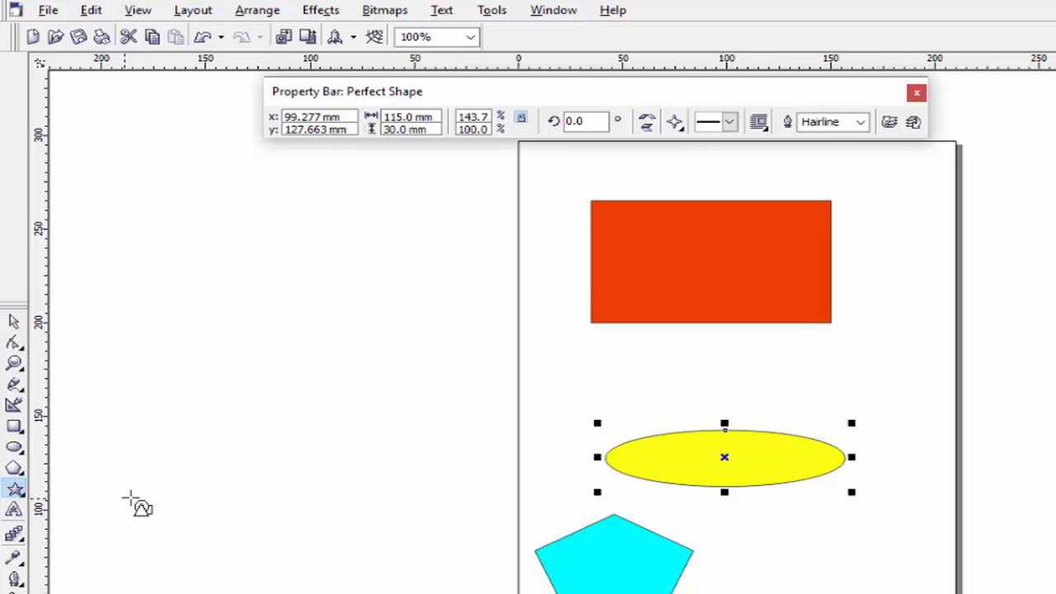
pyautogui.click(683, 130)
pyautogui.click(755, 213)
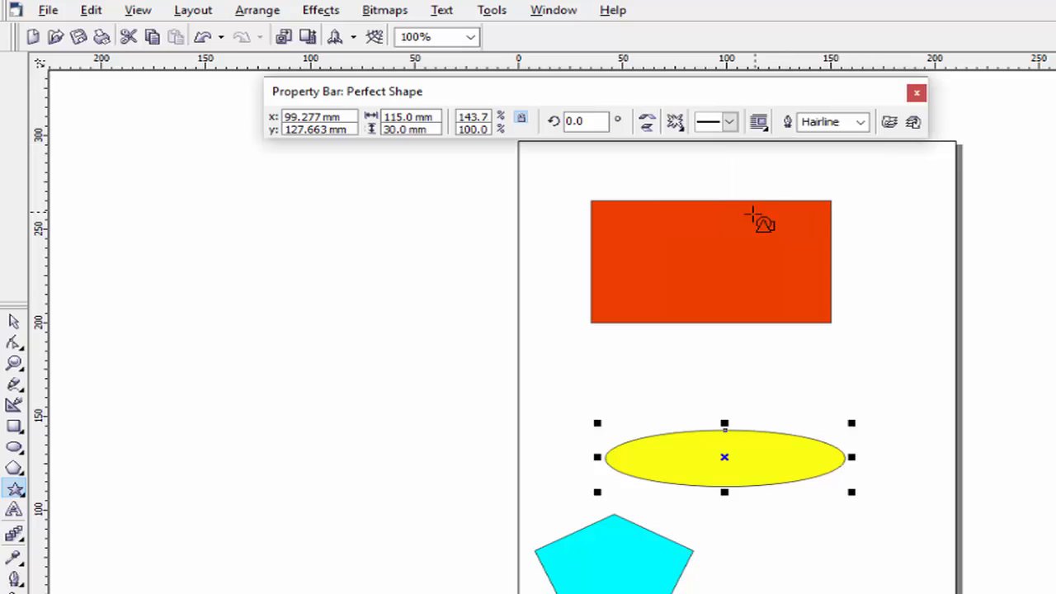
pyautogui.click(559, 237)
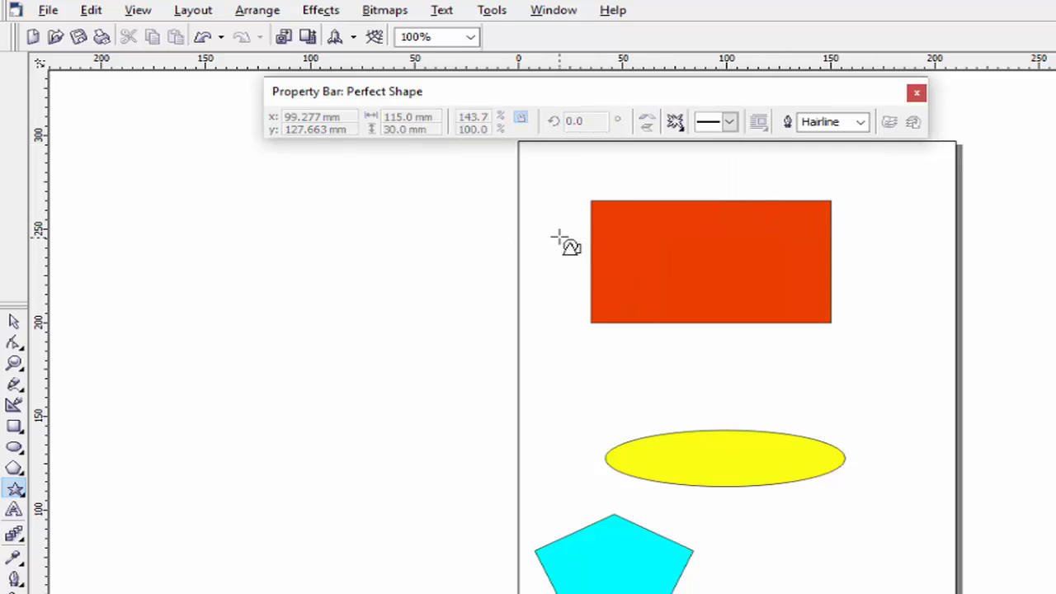
pyautogui.moveTo(559, 237); pyautogui.dragTo(712, 347)
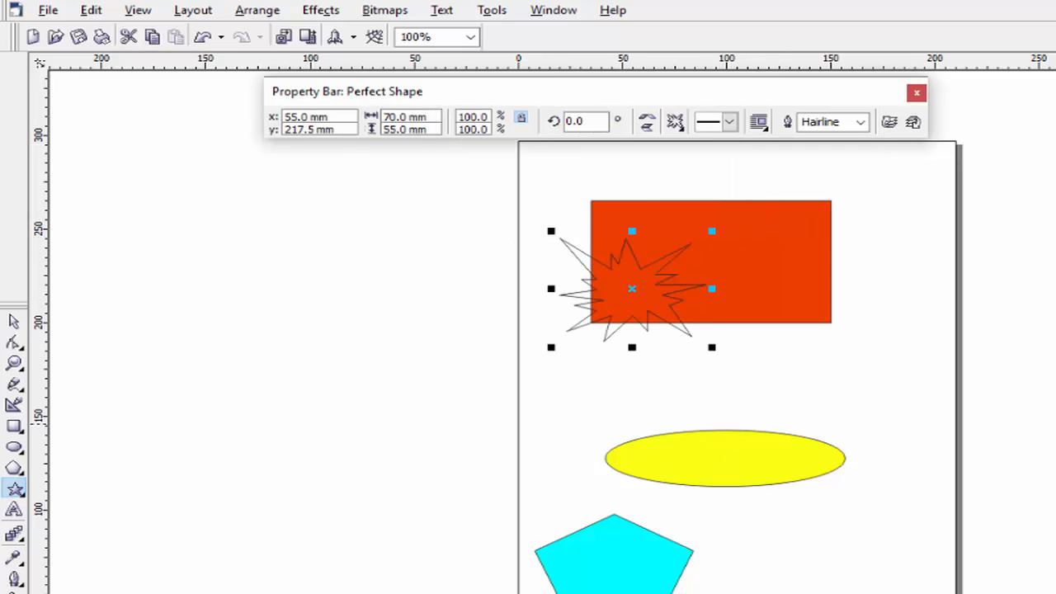
pyautogui.click(1055, 423)
pyautogui.click(962, 389)
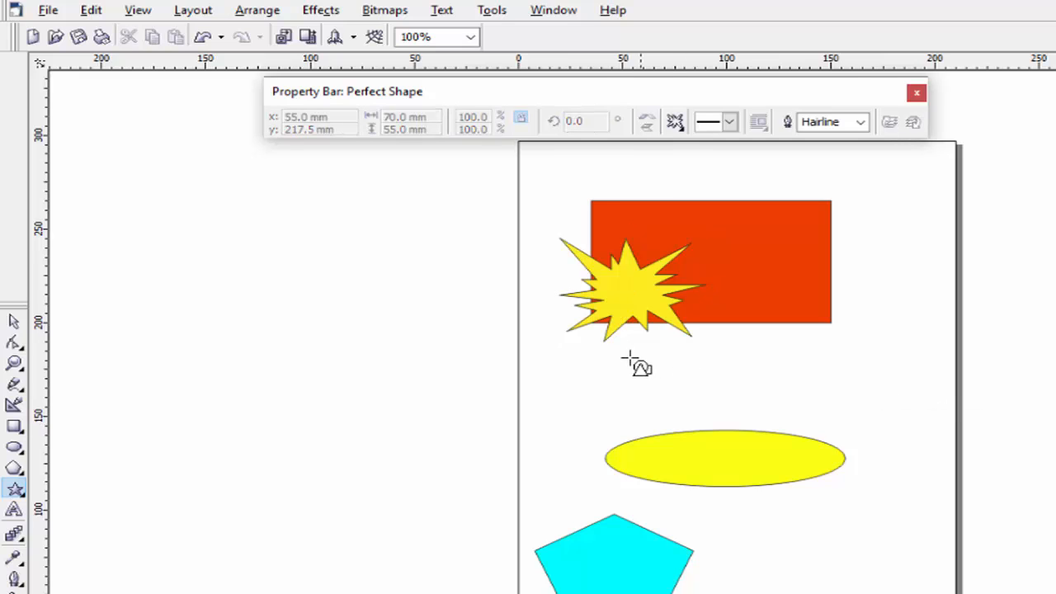
pyautogui.click(14, 322)
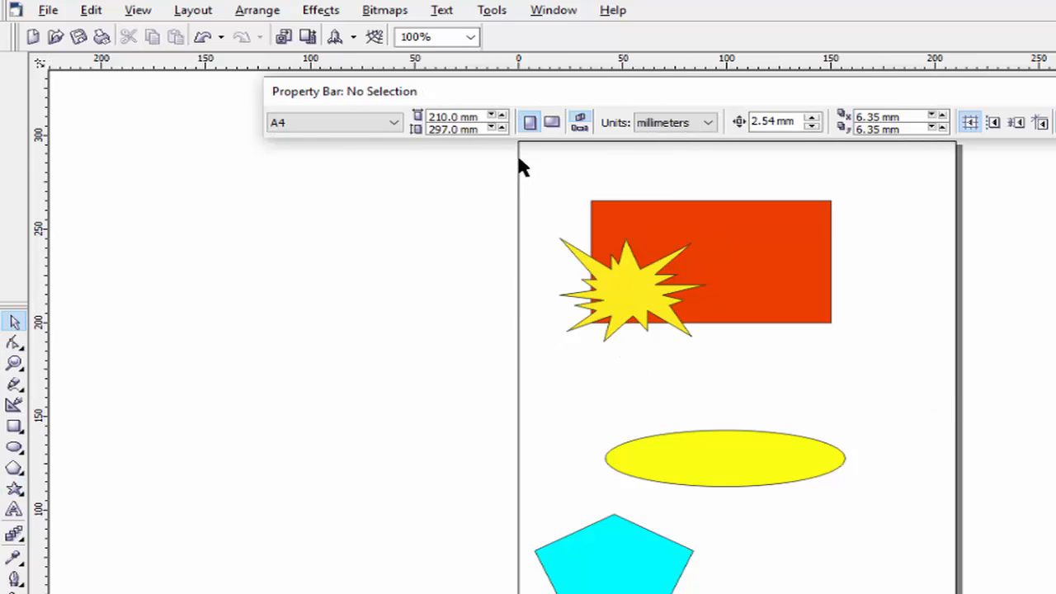
pyautogui.moveTo(499, 175); pyautogui.dragTo(903, 366)
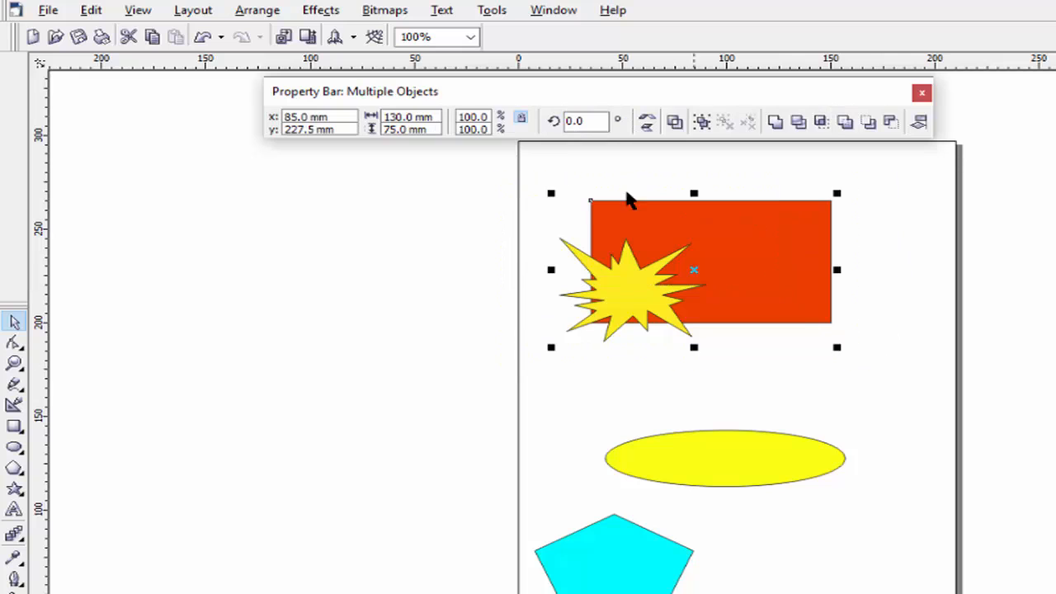
pyautogui.click(248, 16)
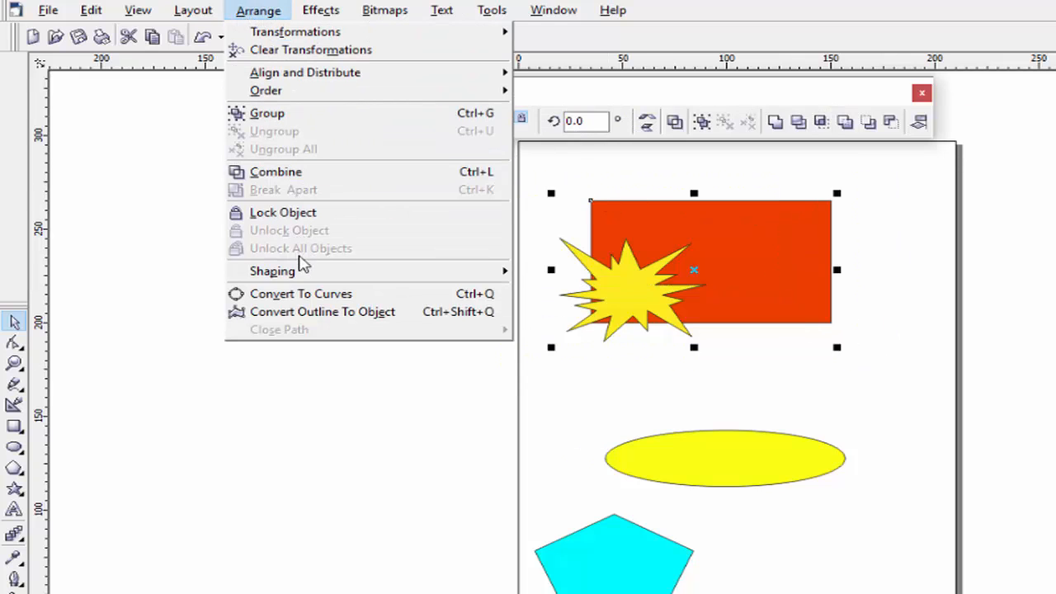
pyautogui.moveTo(353, 272)
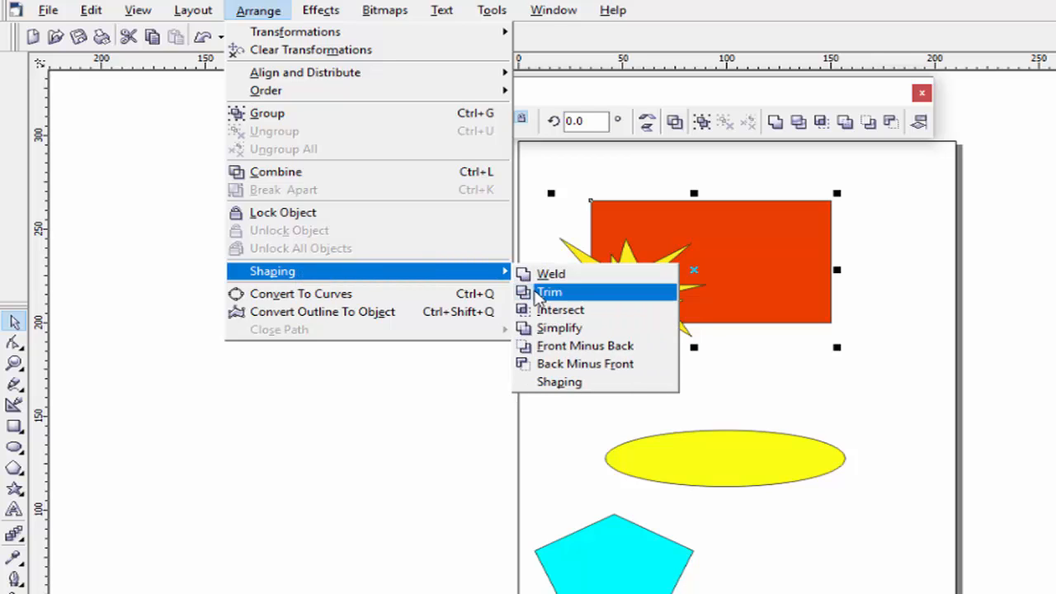
pyautogui.click(734, 263)
pyautogui.click(676, 395)
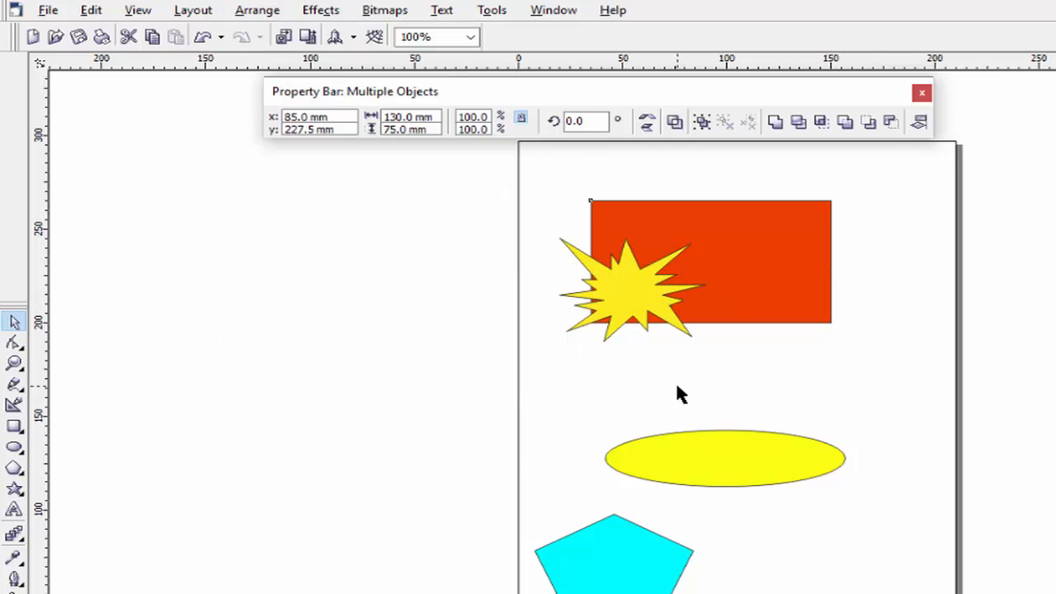
# Step: Shift the yellow burst slightly outward over the rectangle's lower-left corner, centred at about x 49 mm, y 216 mm
pyautogui.click(651, 306)
pyautogui.moveTo(631, 317)
pyautogui.mouseDown()
pyautogui.moveTo(561, 394)
pyautogui.moveTo(620, 319)
pyautogui.mouseUp()
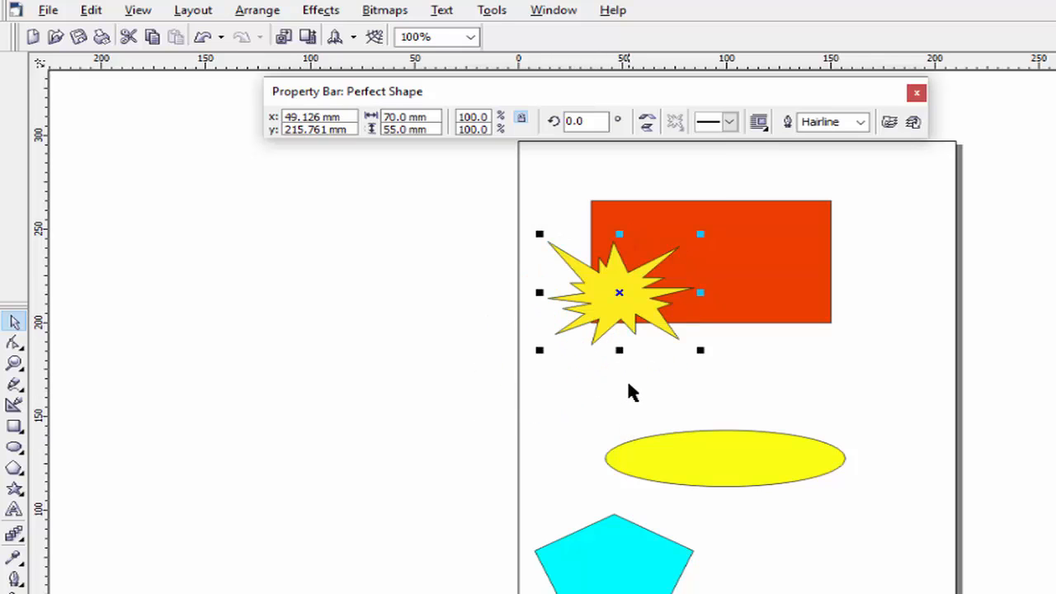
pyautogui.click(745, 292)
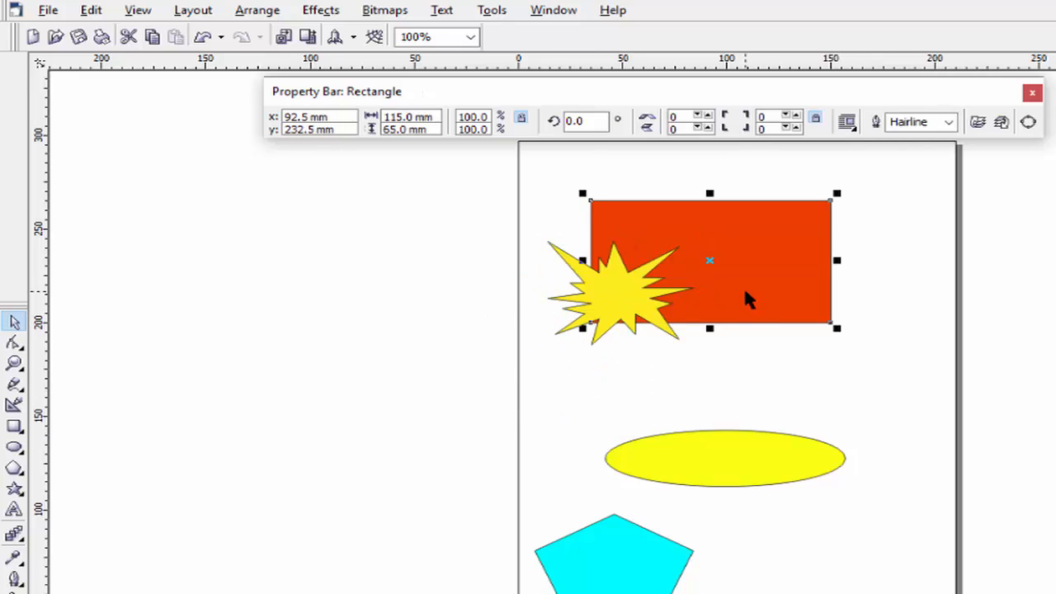
pyautogui.click(709, 384)
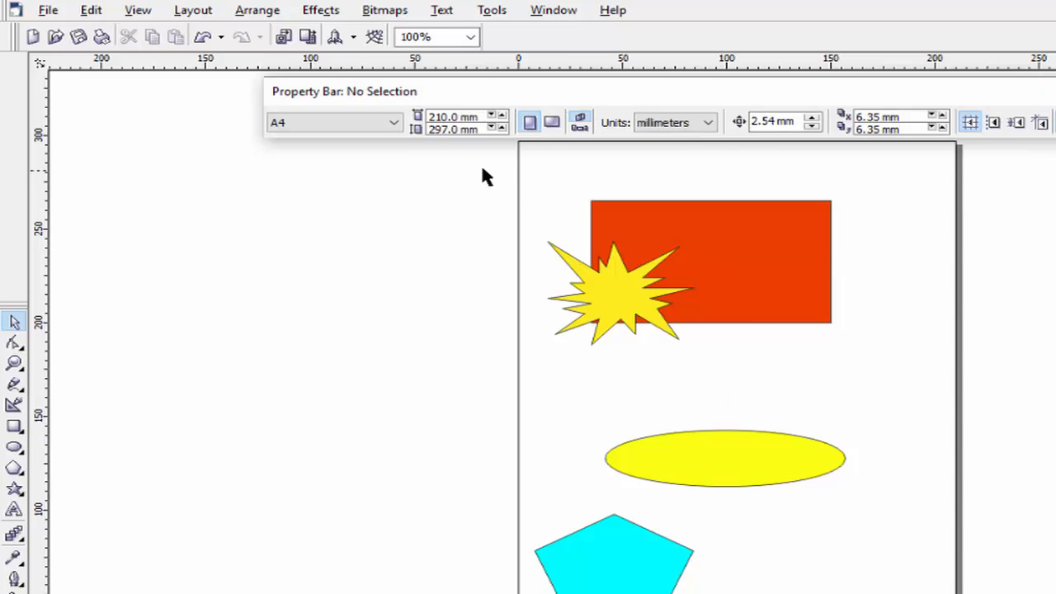
# Step: Trim the red rectangle with the yellow burst that overlaps its corner
pyautogui.moveTo(482, 167); pyautogui.dragTo(898, 372)
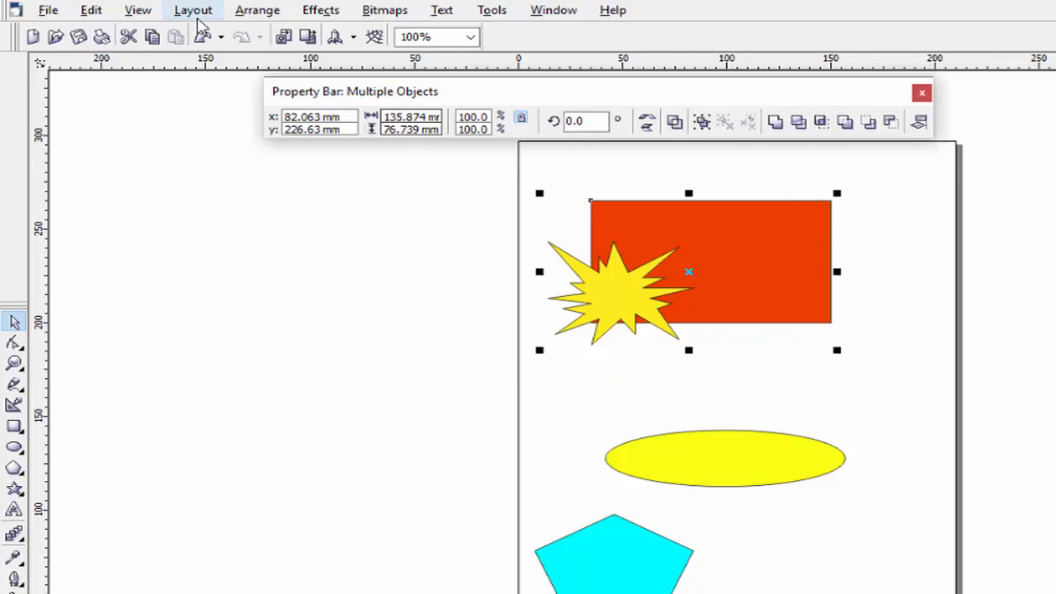
pyautogui.click(252, 10)
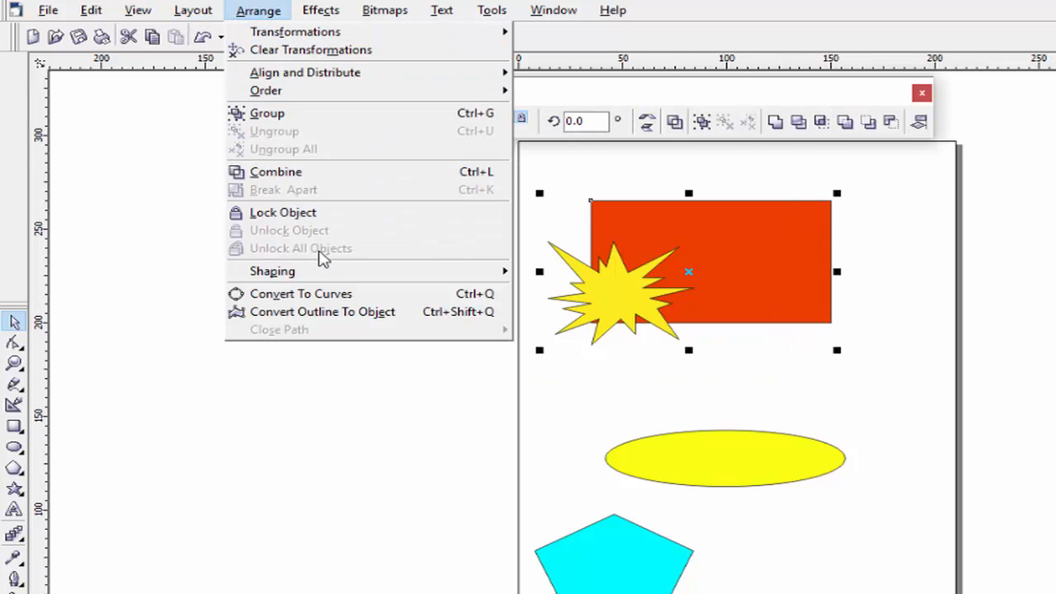
pyautogui.moveTo(428, 281)
pyautogui.click(551, 293)
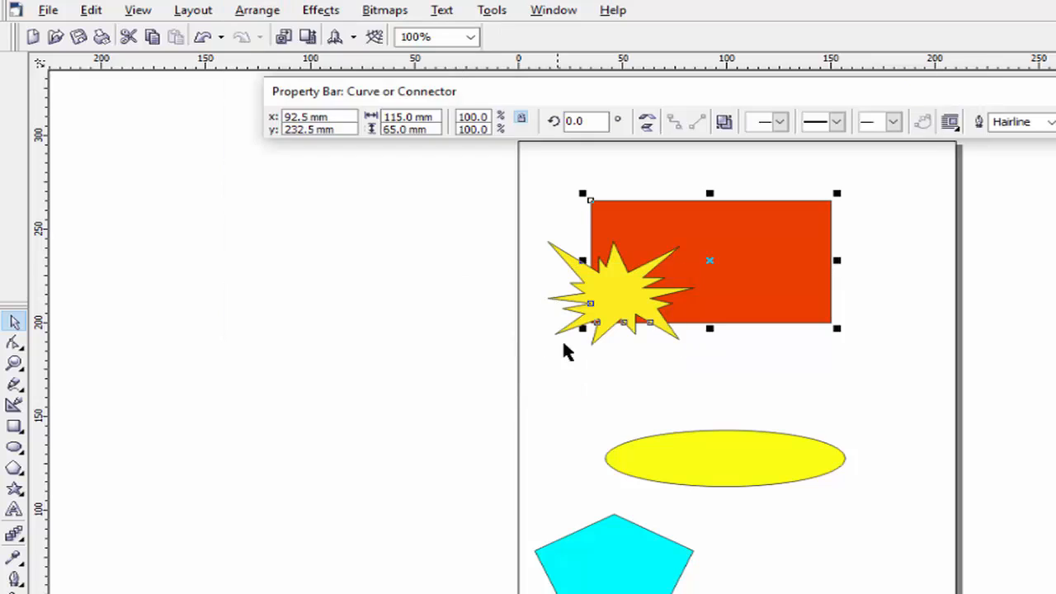
# Step: Move the yellow burst off the red rectangle to about x -16 mm, y 192 mm to expose the cut
pyautogui.click(592, 328)
pyautogui.click(620, 297)
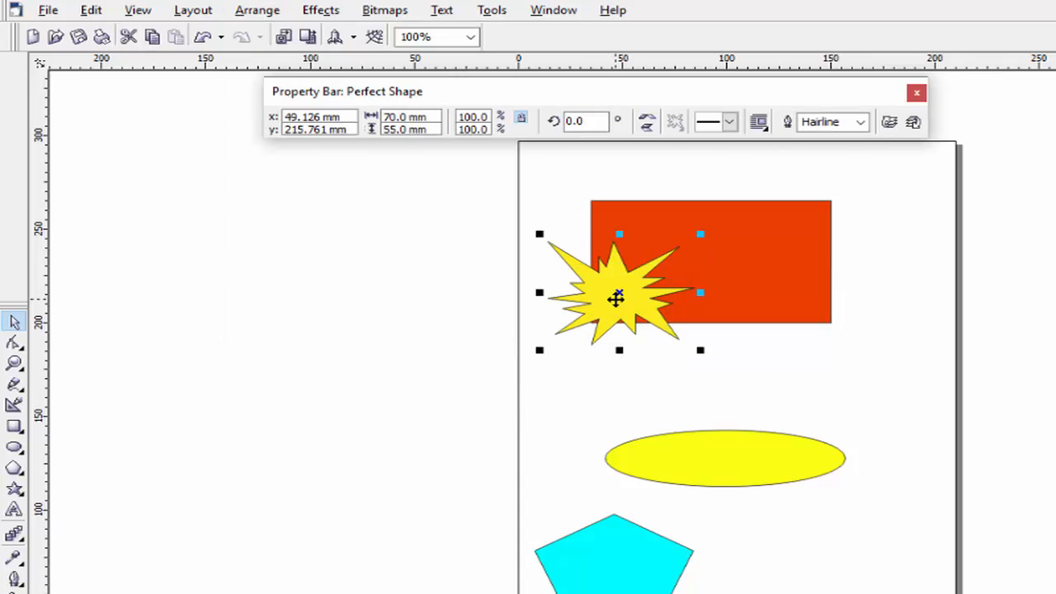
pyautogui.moveTo(616, 300)
pyautogui.mouseDown()
pyautogui.moveTo(521, 333)
pyautogui.moveTo(349, 306)
pyautogui.moveTo(448, 295)
pyautogui.moveTo(606, 308)
pyautogui.mouseUp()
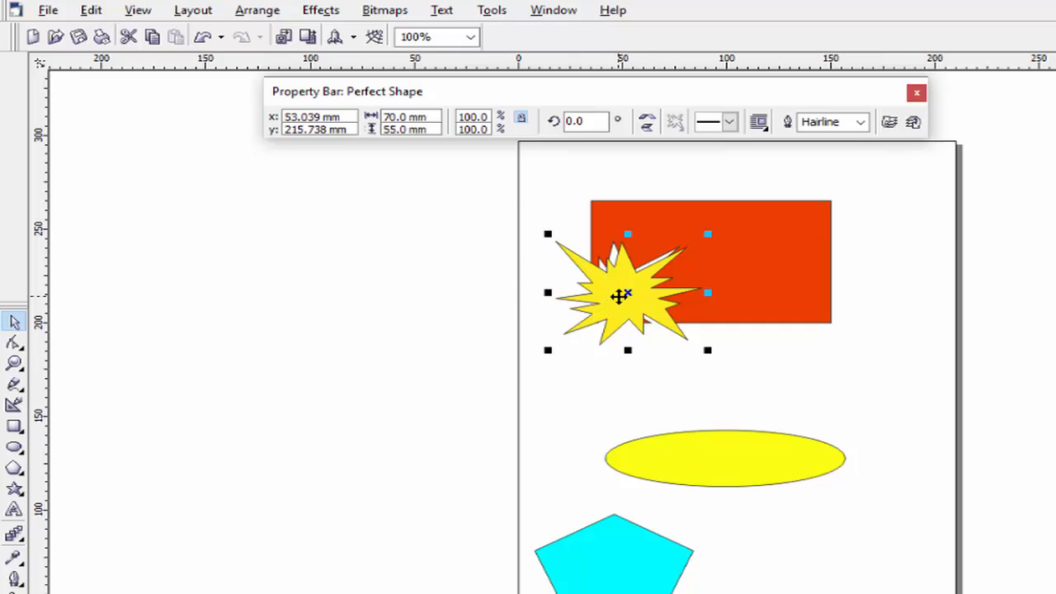
pyautogui.moveTo(620, 294); pyautogui.dragTo(481, 338)
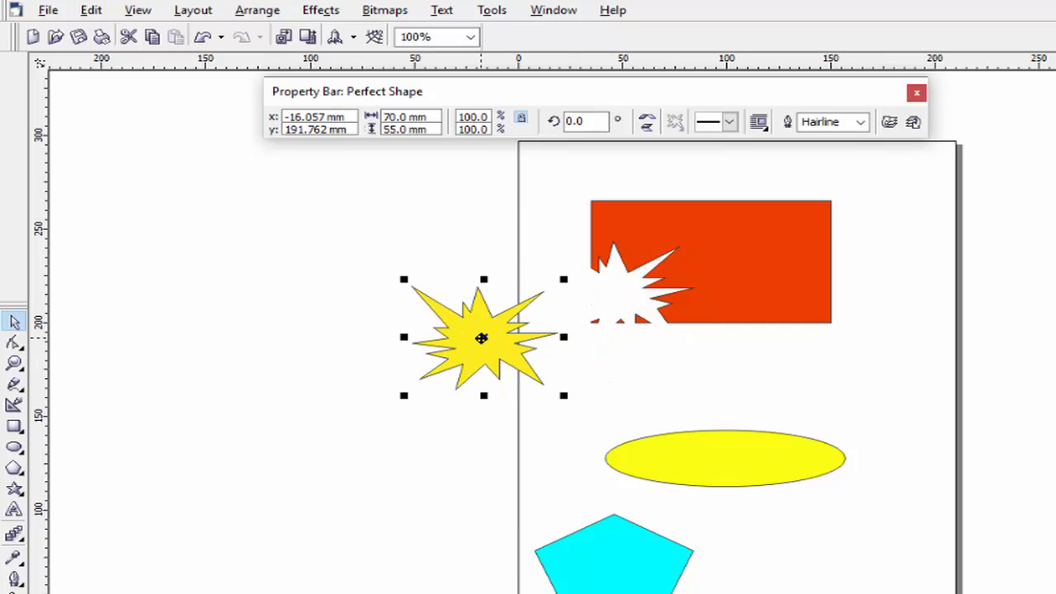
# Step: Undo the yellow burst's last moves and the trim of the red rectangle
pyautogui.hotkey('ctrl', 'z')
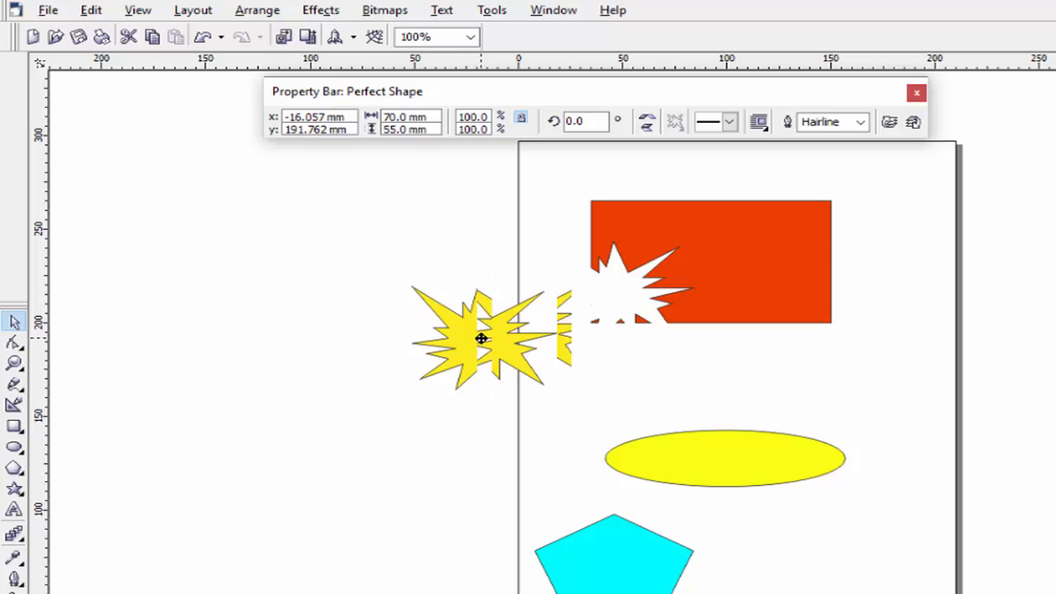
pyautogui.hotkey('ctrl', 'z')
pyautogui.hotkey('ctrl', 'z')
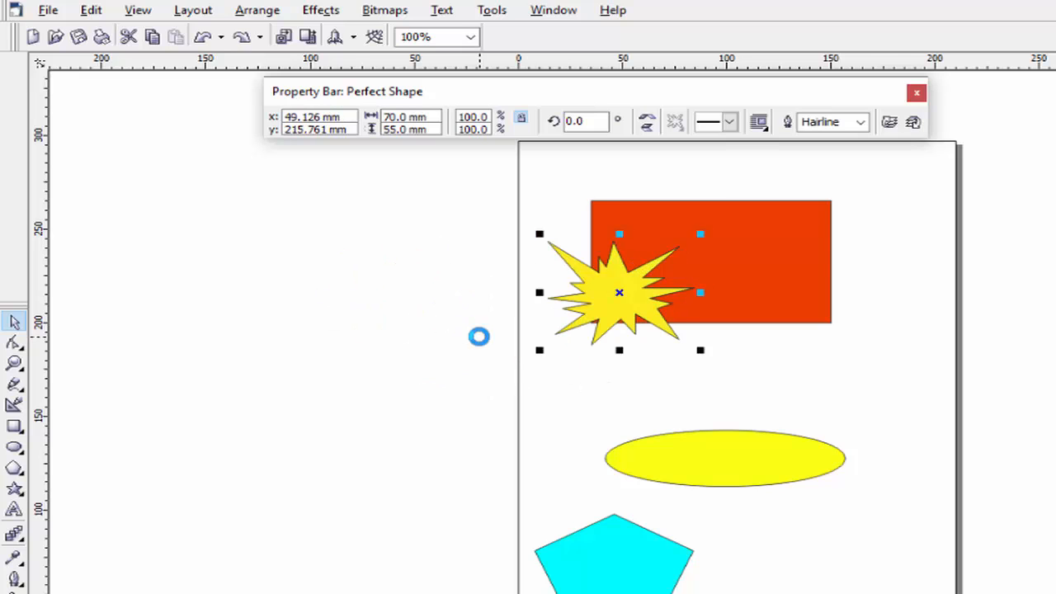
pyautogui.hotkey('ctrl', 'z')
# Step: Move the yellow burst down onto the ellipse's left end, centred at about x 35 mm, y 146 mm
pyautogui.click(615, 290)
pyautogui.moveTo(618, 288); pyautogui.dragTo(582, 405)
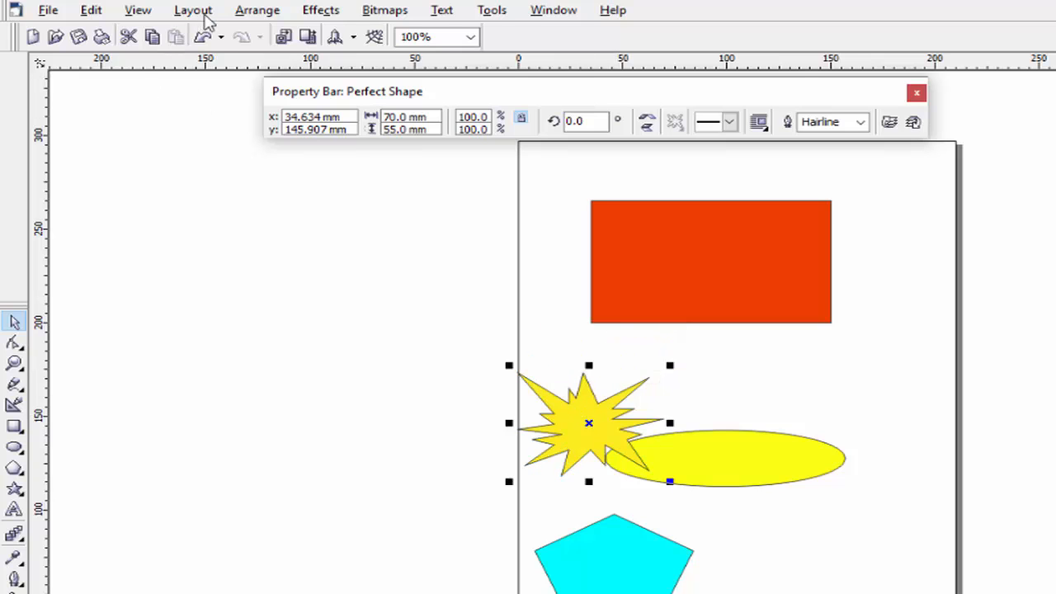
pyautogui.click(249, 15)
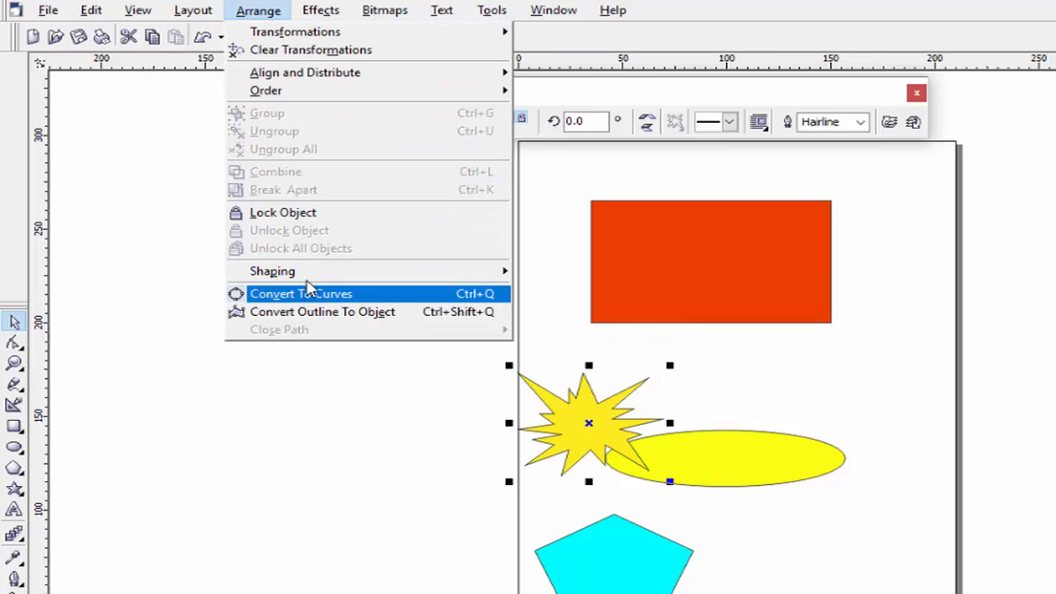
pyautogui.moveTo(320, 272)
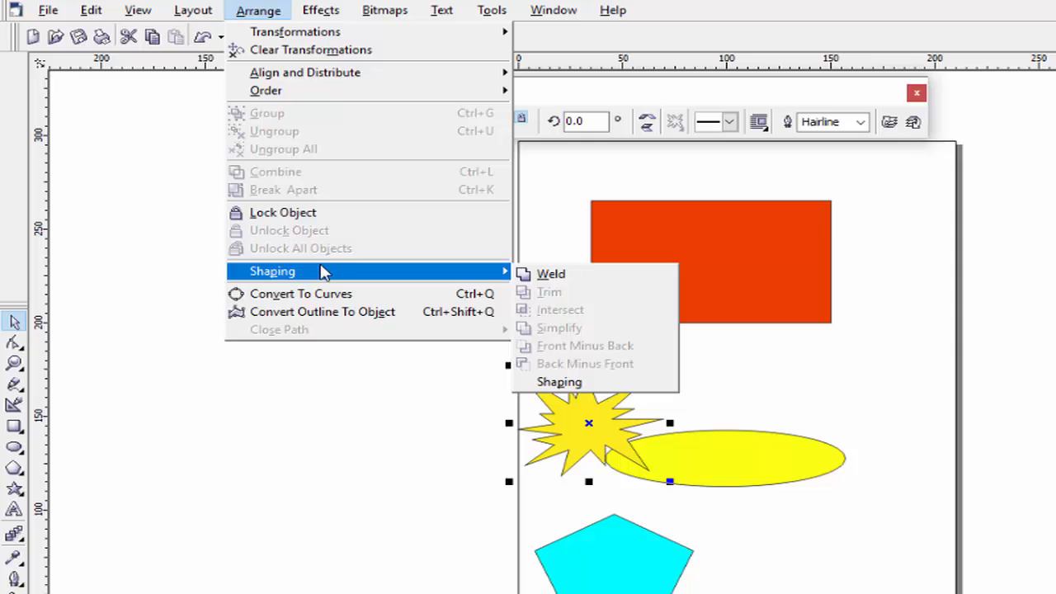
pyautogui.click(780, 450)
pyautogui.click(763, 456)
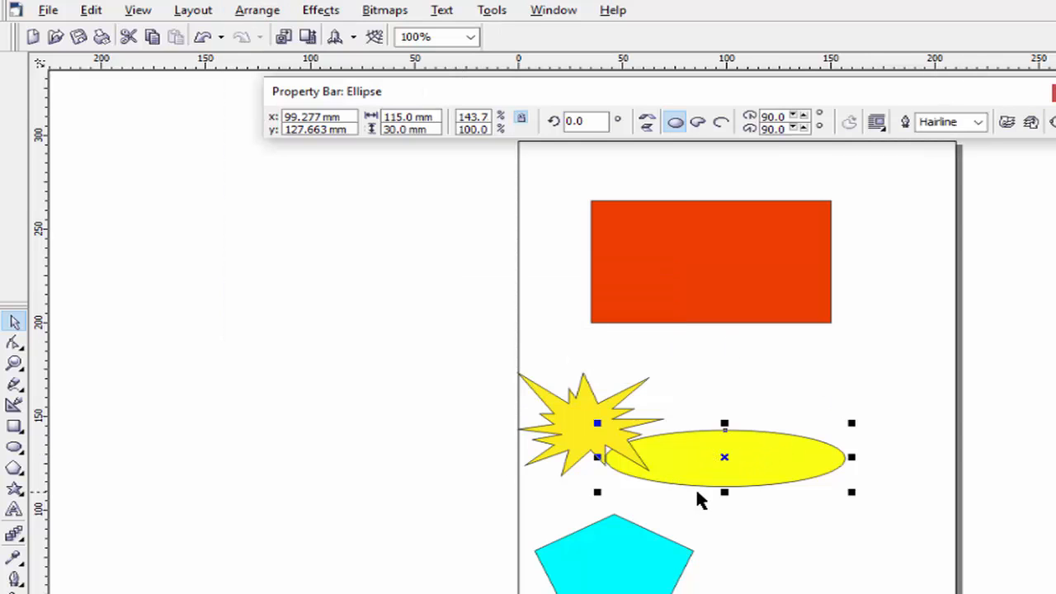
# Step: Move the cyan pentagon onto the red rectangle's lower edge, centred at about x 95 mm, y 199 mm
pyautogui.click(637, 582)
pyautogui.moveTo(652, 584); pyautogui.dragTo(745, 361)
pyautogui.click(861, 387)
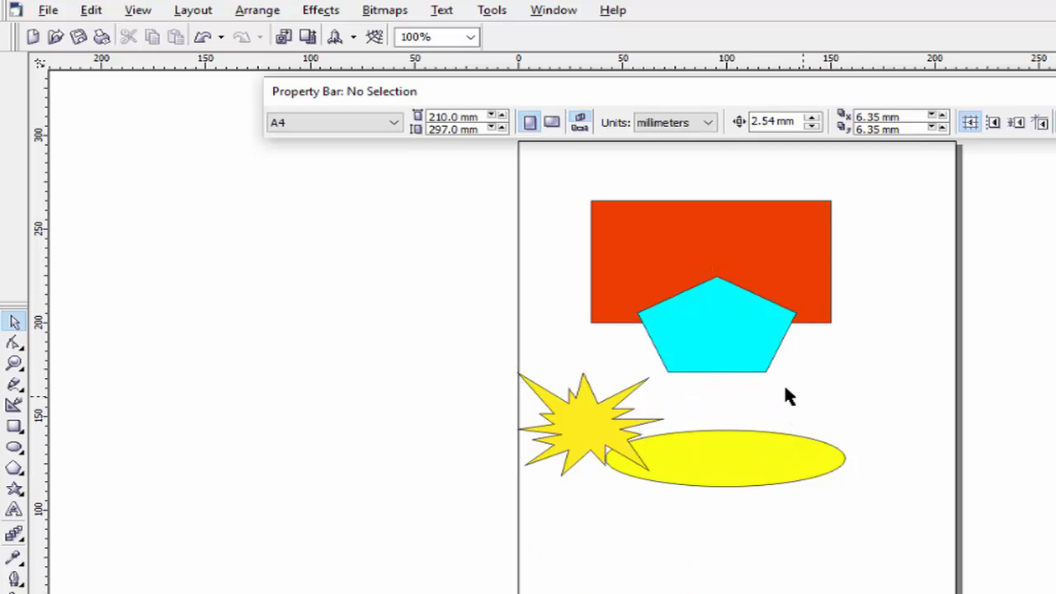
pyautogui.press('Tab')
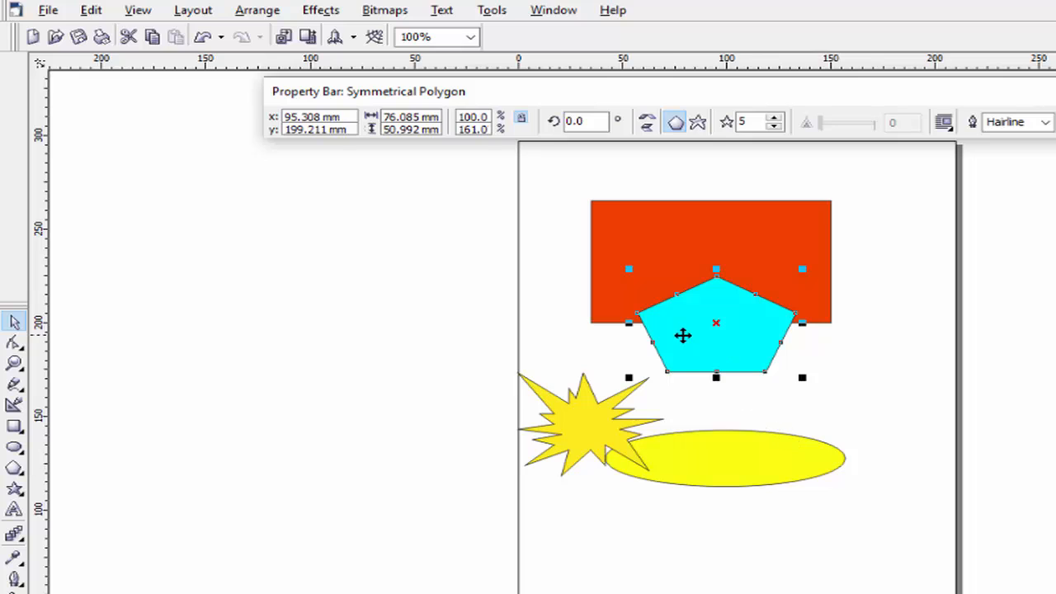
pyautogui.click(817, 312)
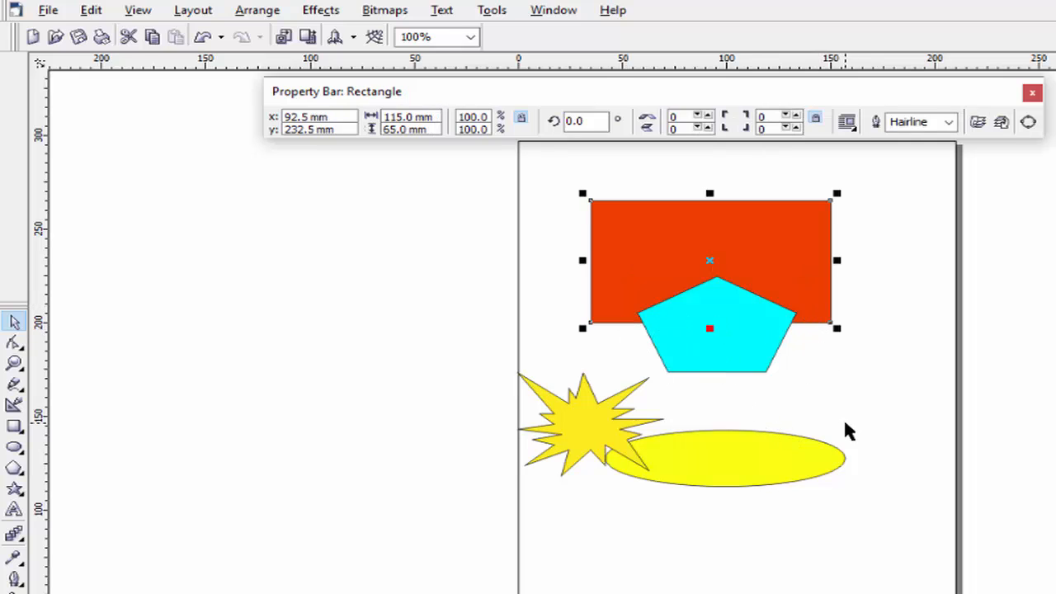
pyautogui.click(765, 369)
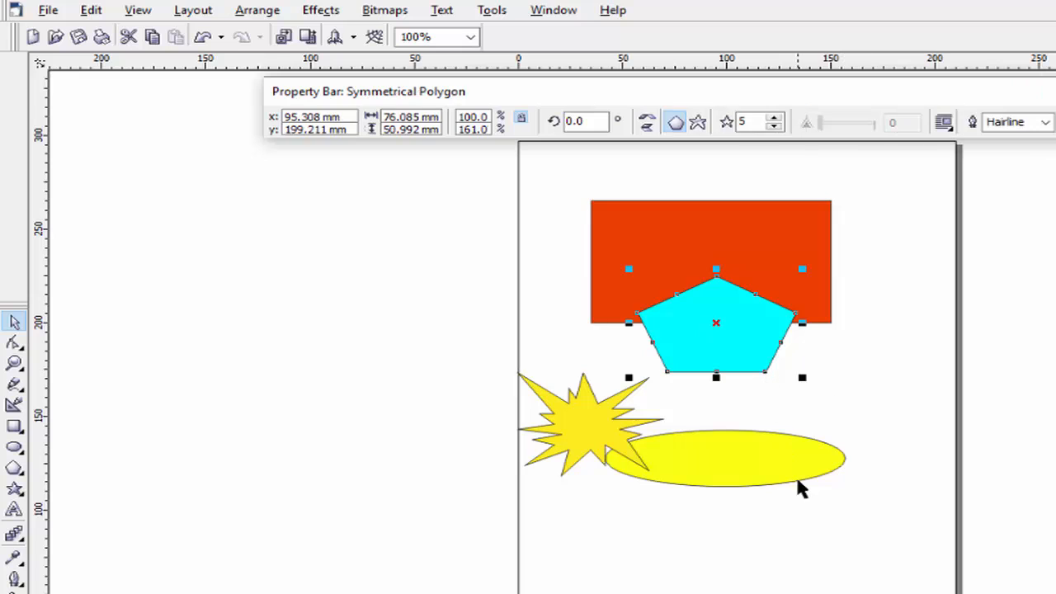
# Step: Create an Intersect shape from the overlap of the red rectangle and the cyan pentagon
pyautogui.click(843, 402)
pyautogui.moveTo(528, 160); pyautogui.dragTo(885, 410)
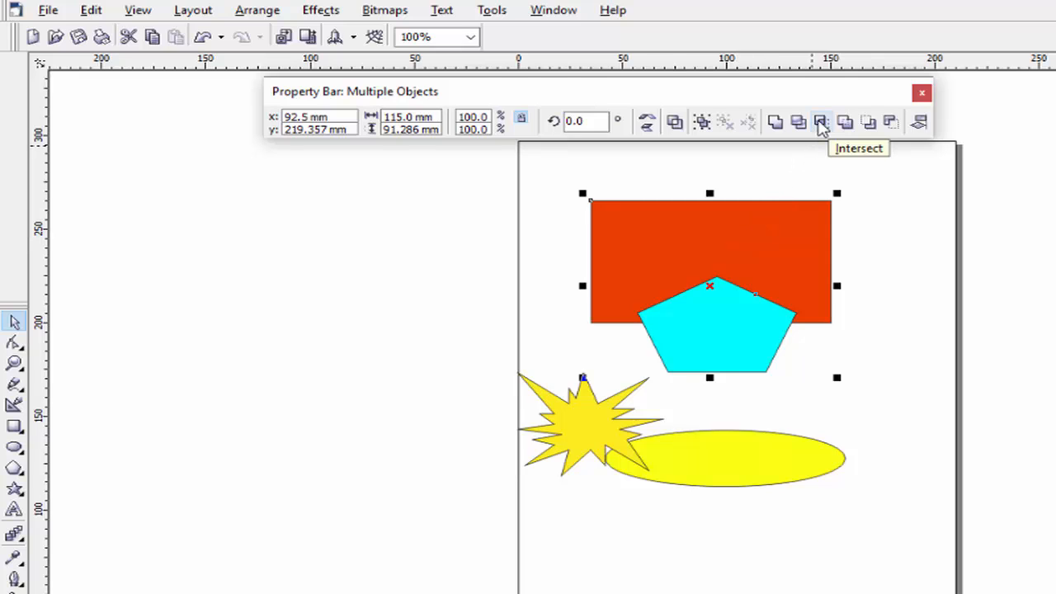
pyautogui.click(821, 123)
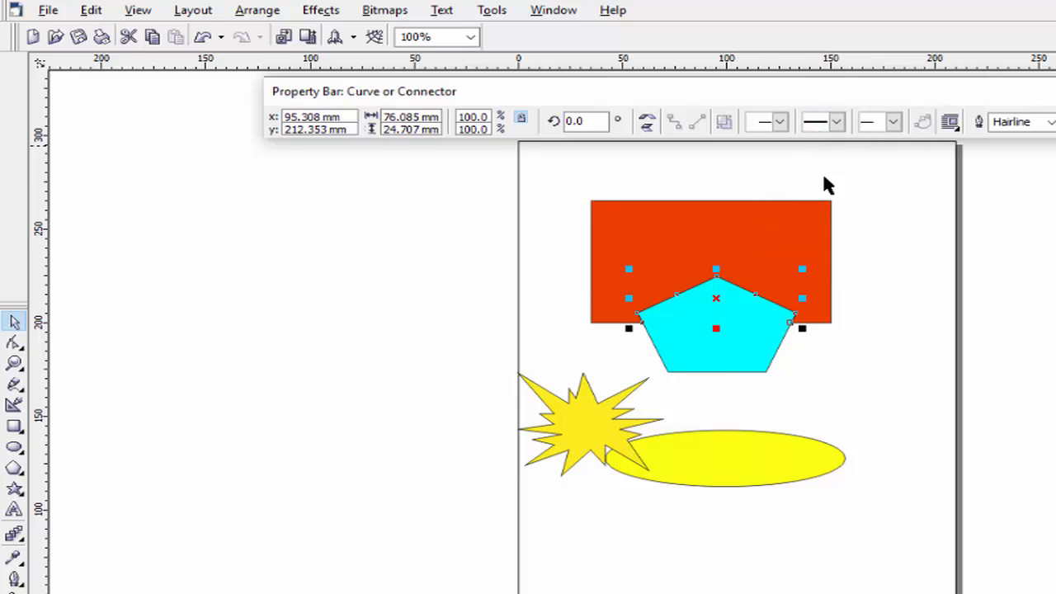
# Step: Move the cyan pentagon aside to examine the intersected piece, and return it to the rectangle's lower edge at about x 100 mm, y 201 mm
pyautogui.click(826, 367)
pyautogui.moveTo(763, 363); pyautogui.dragTo(849, 466)
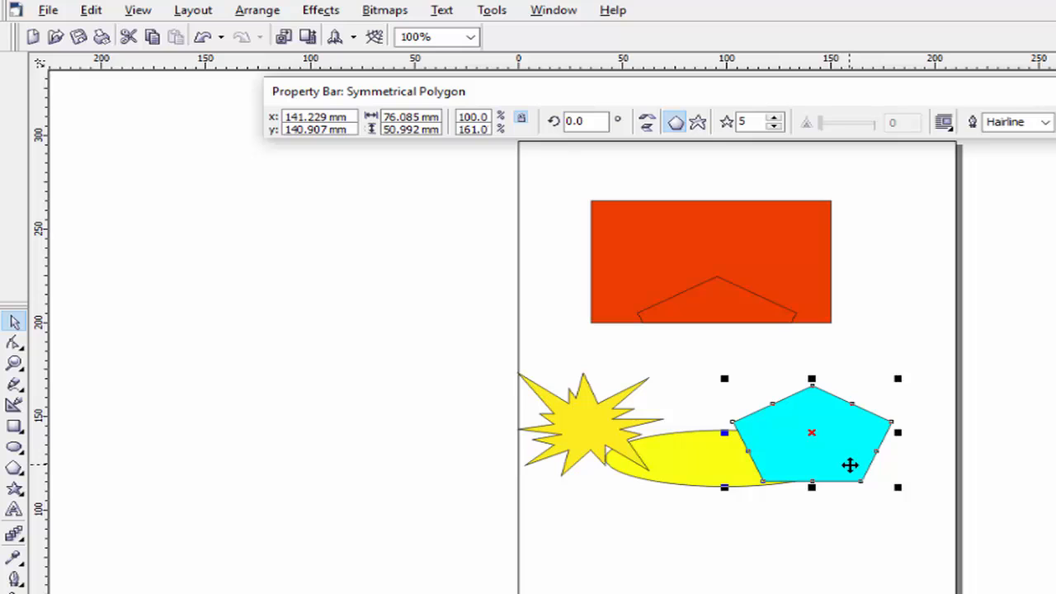
pyautogui.click(792, 305)
pyautogui.click(780, 316)
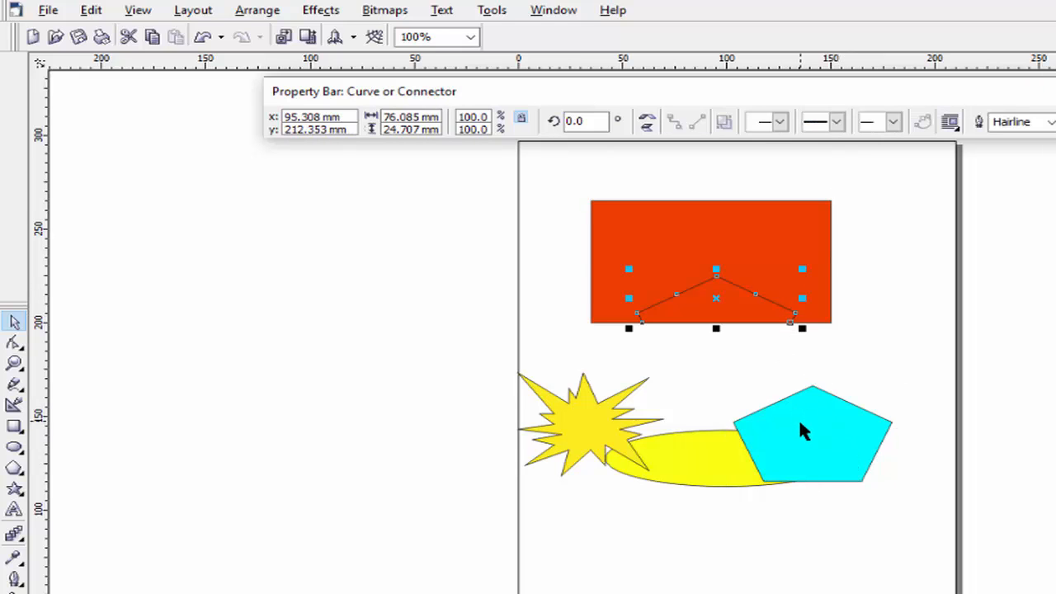
pyautogui.moveTo(800, 421); pyautogui.dragTo(742, 351)
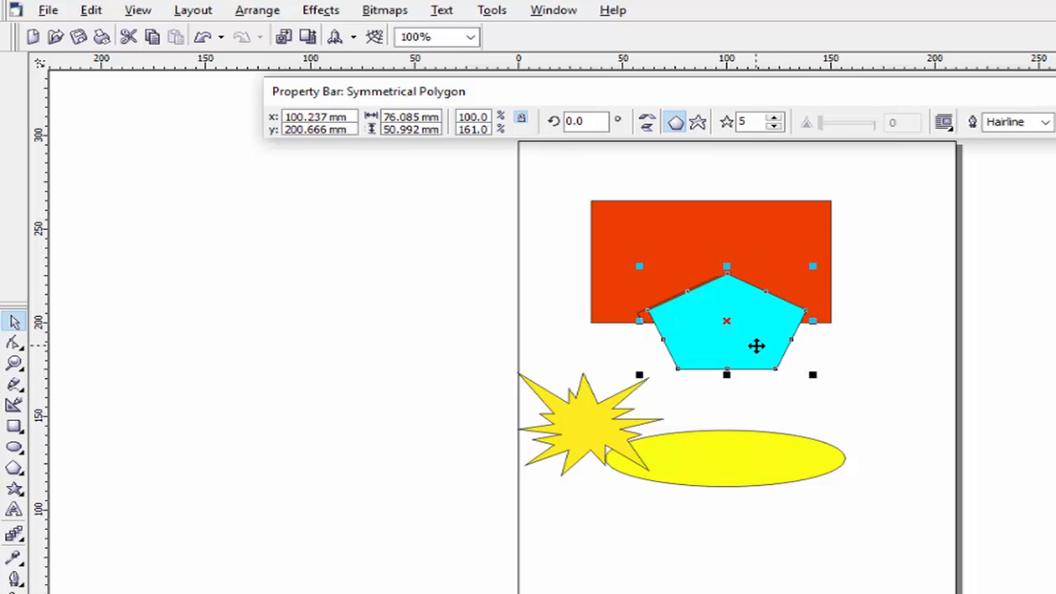
# Step: Move the cyan pentagon off the red rectangle to about x 160 mm, y 123 mm, and fill the intersected piece with yellow
pyautogui.moveTo(759, 354); pyautogui.dragTo(859, 487)
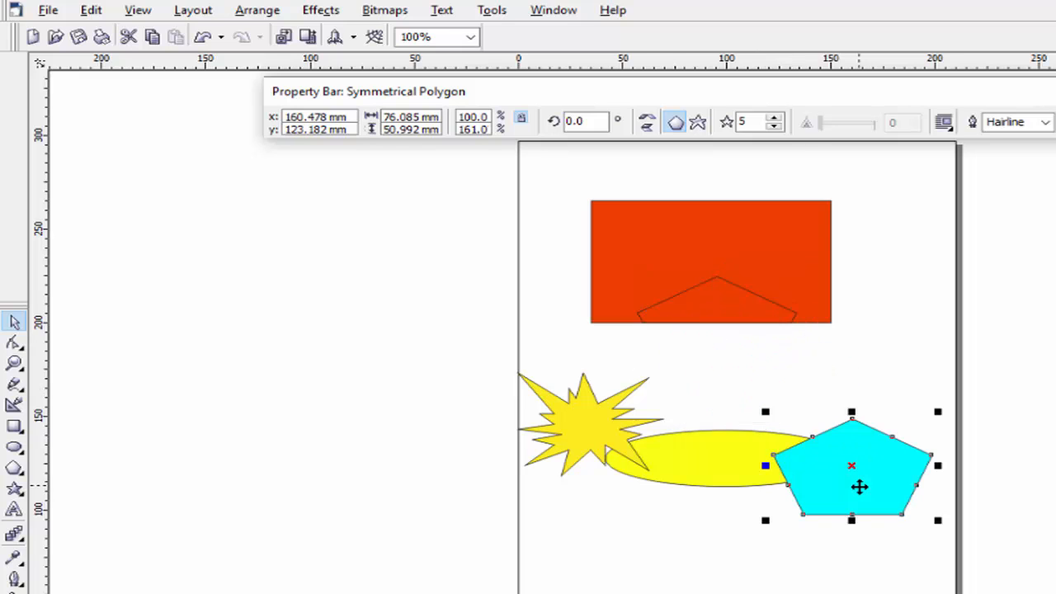
pyautogui.click(757, 321)
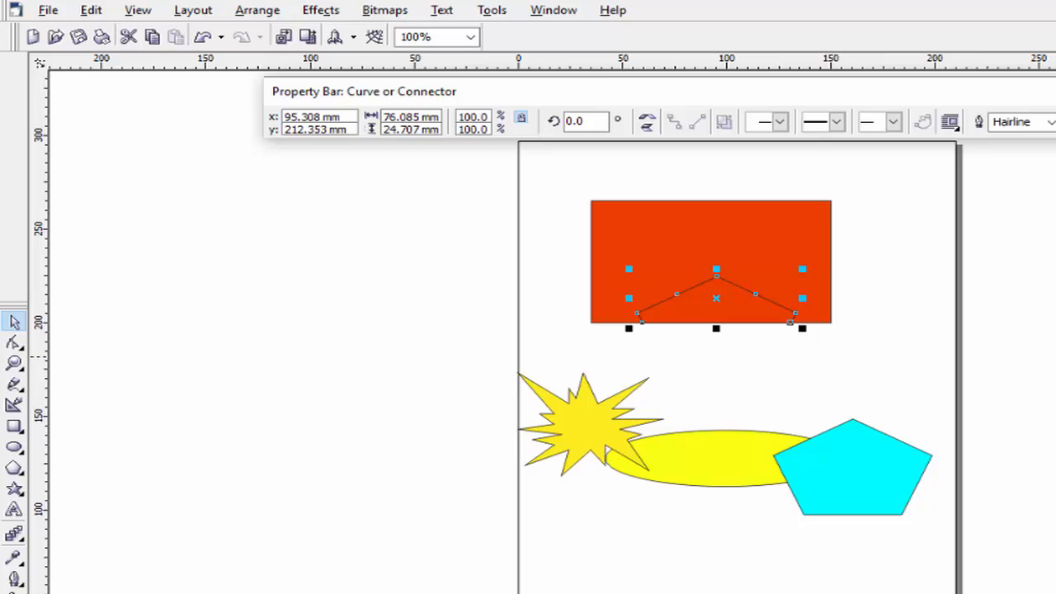
pyautogui.click(1055, 356)
pyautogui.click(1055, 345)
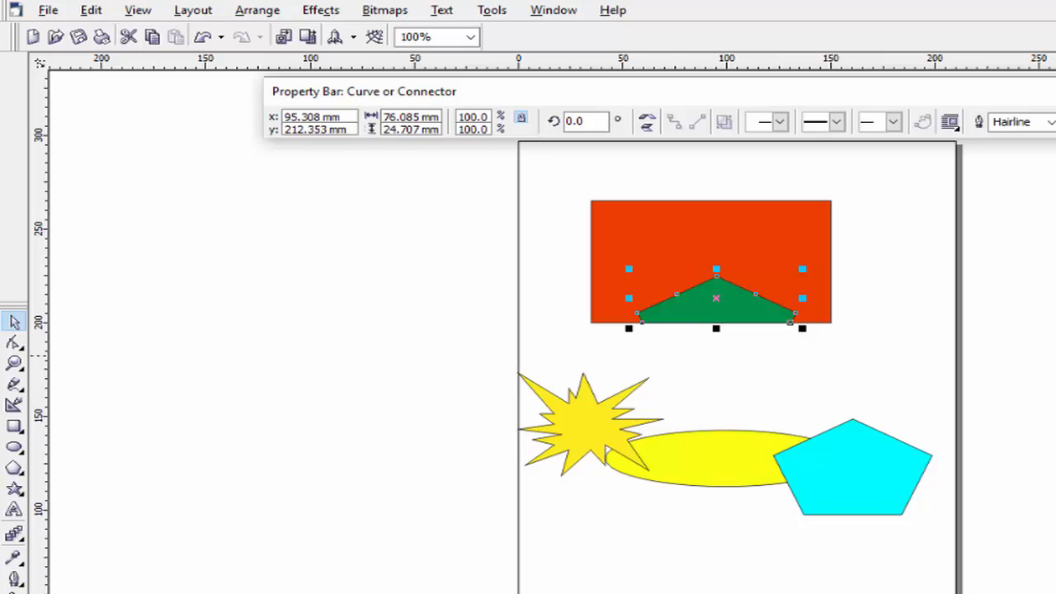
pyautogui.click(1055, 356)
pyautogui.click(1055, 368)
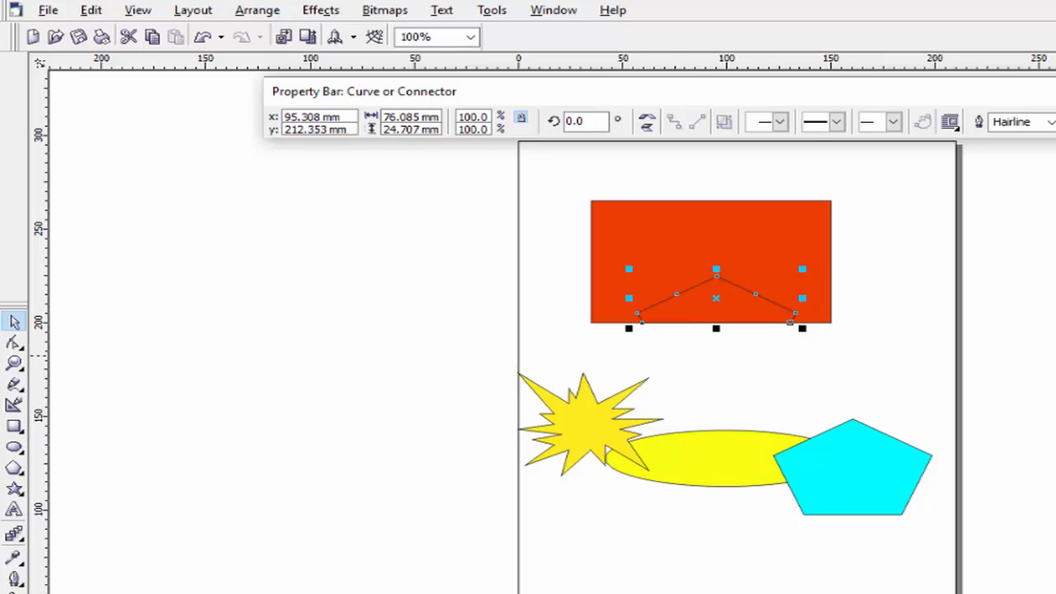
pyautogui.click(1055, 380)
pyautogui.click(1055, 391)
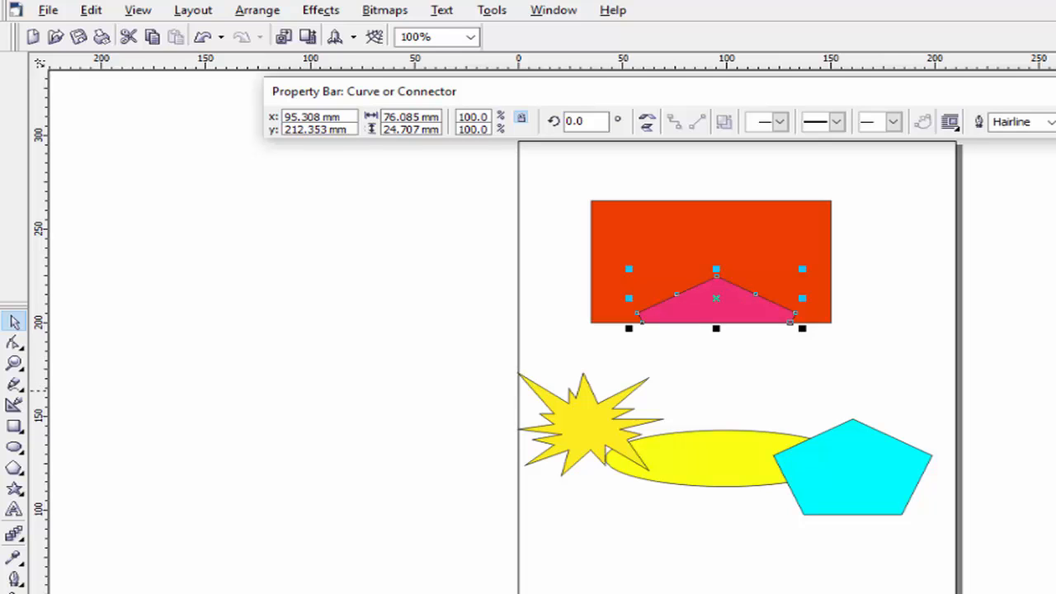
pyautogui.click(1055, 345)
pyautogui.click(1055, 357)
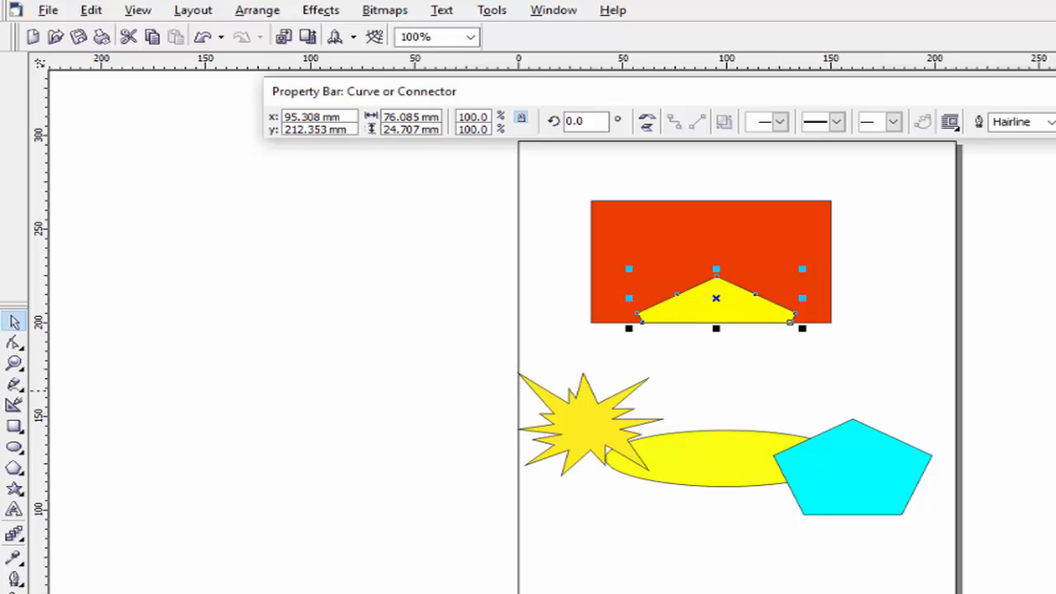
pyautogui.click(862, 379)
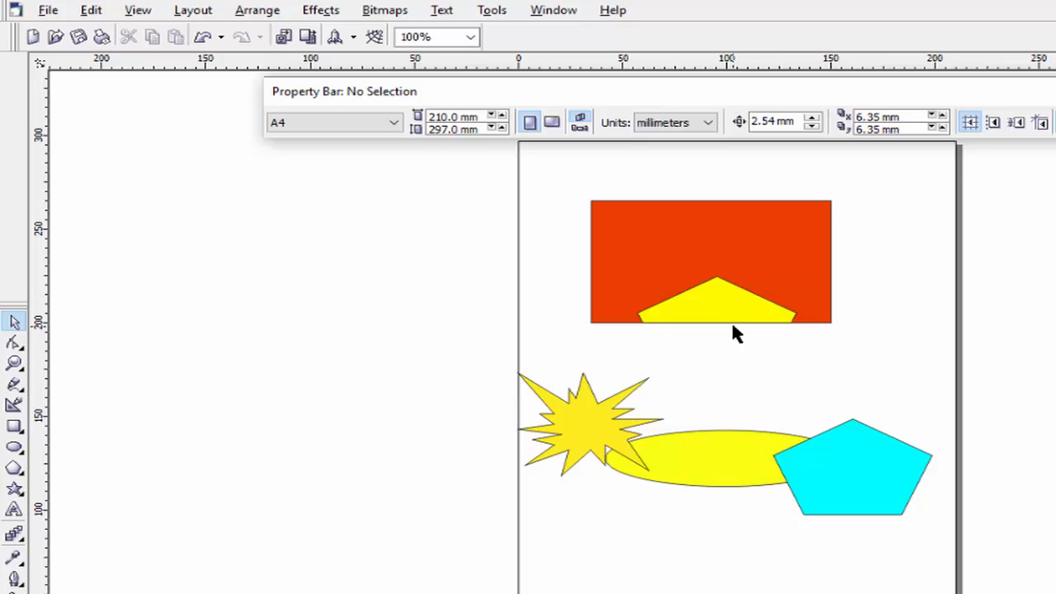
pyautogui.click(258, 10)
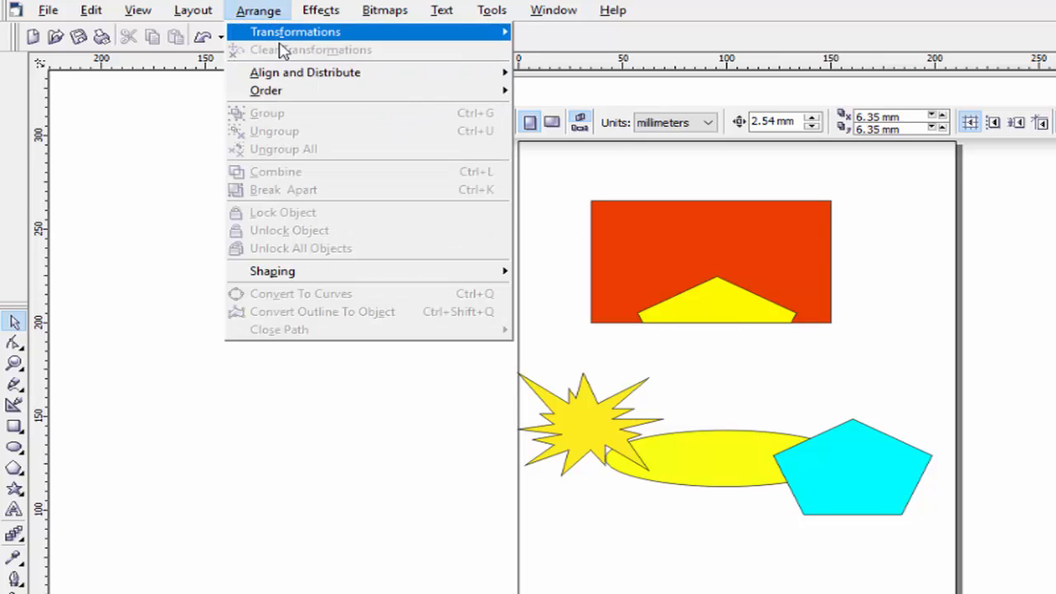
pyautogui.moveTo(355, 281)
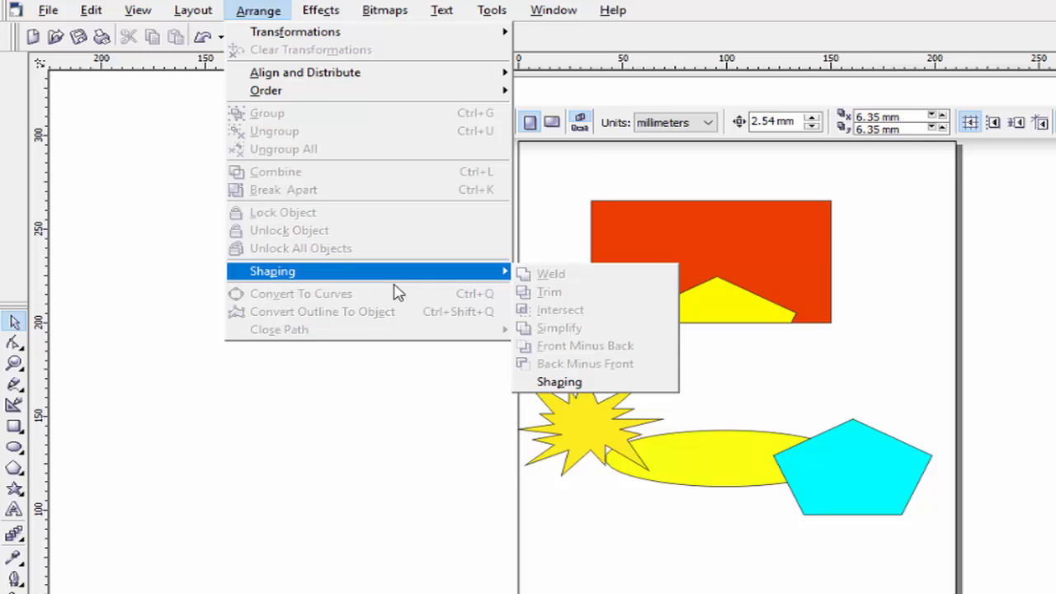
pyautogui.click(718, 365)
# Step: Move the yellow intersected piece down to about x 92 mm, y 101 mm, and the yellow ellipse onto the red rectangle at about x 93 mm, y 232 mm
pyautogui.click(745, 308)
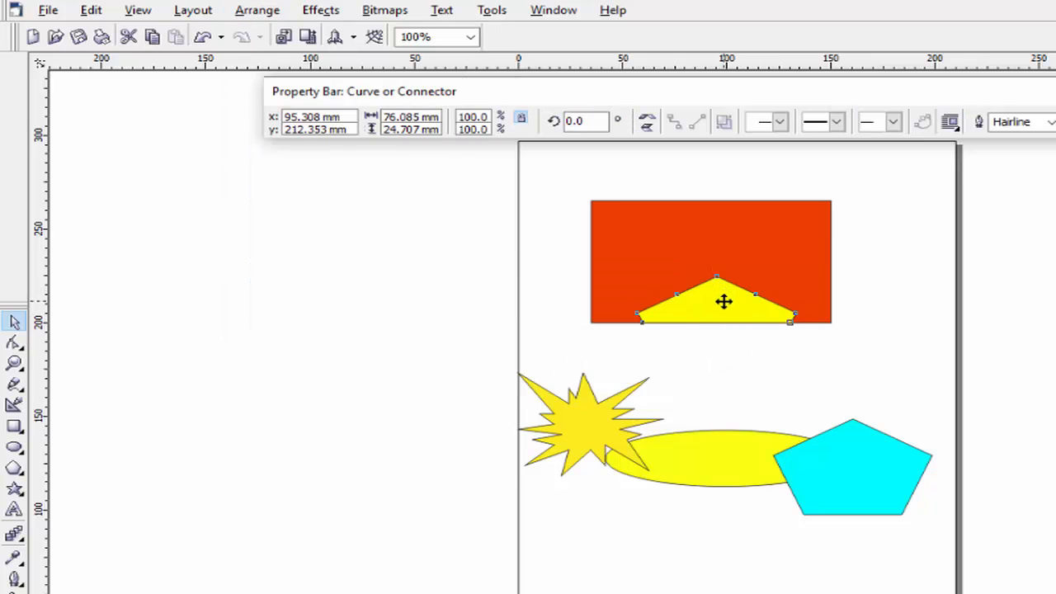
pyautogui.moveTo(724, 300); pyautogui.dragTo(715, 509)
pyautogui.moveTo(730, 469); pyautogui.dragTo(714, 269)
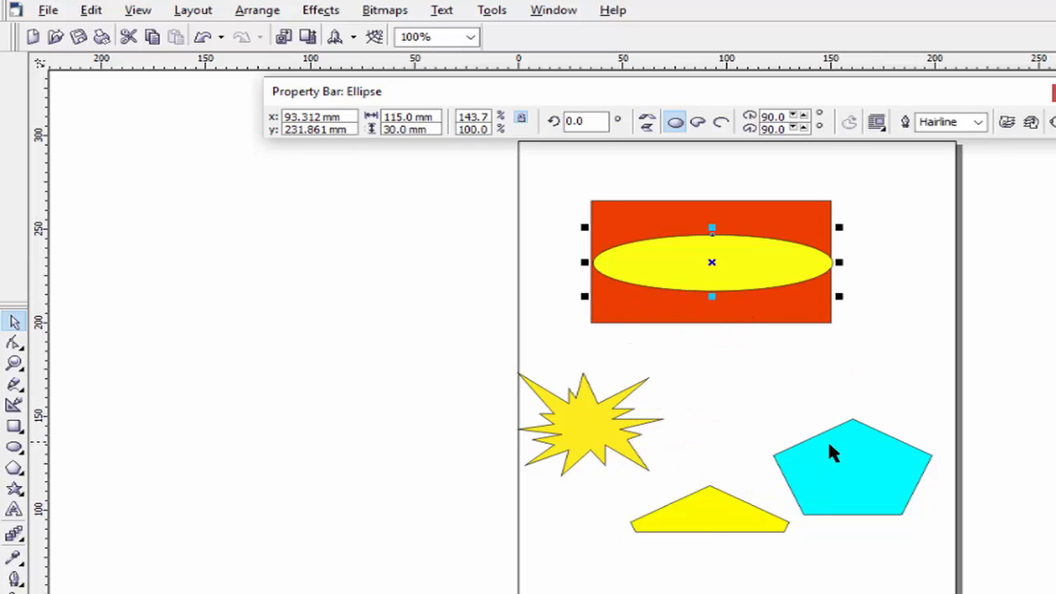
# Step: Stretch the yellow ellipse sideways to about 150 mm wide so both ends extend past the red rectangle
pyautogui.click(838, 462)
pyautogui.click(781, 287)
pyautogui.moveTo(837, 262); pyautogui.dragTo(882, 263)
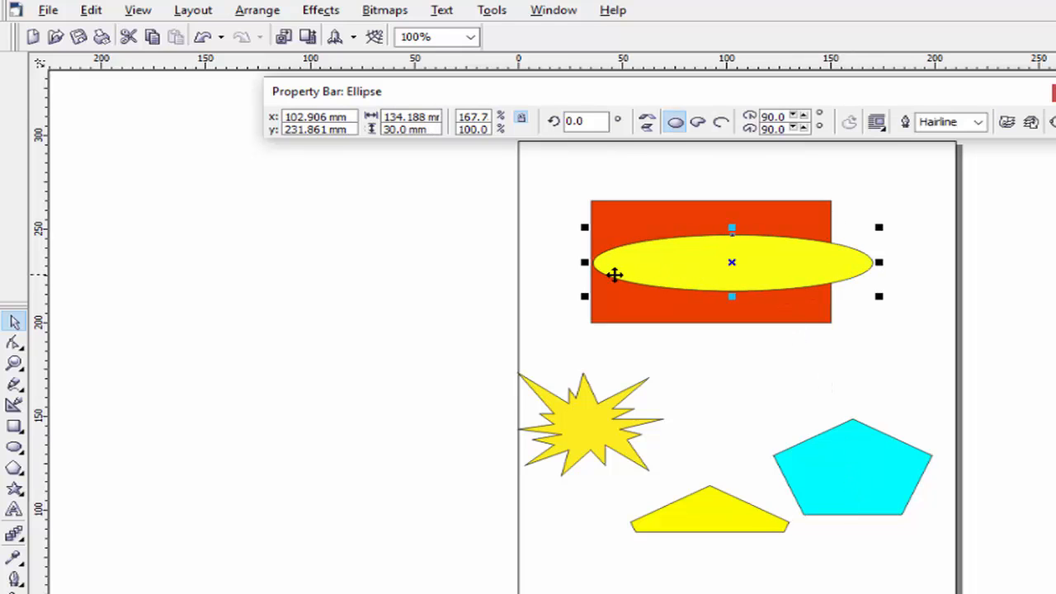
pyautogui.moveTo(584, 262); pyautogui.dragTo(551, 262)
# Step: Move the cyan pentagon over the ellipse and the rectangle's lower edge, centred at about x 98 mm, y 212 mm
pyautogui.click(845, 459)
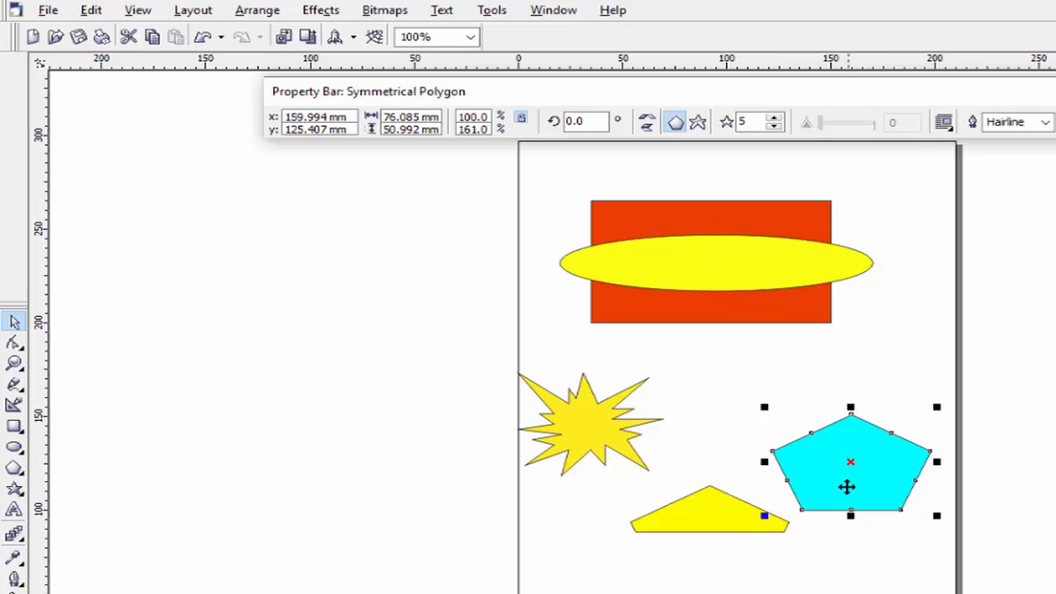
pyautogui.moveTo(846, 485); pyautogui.dragTo(716, 326)
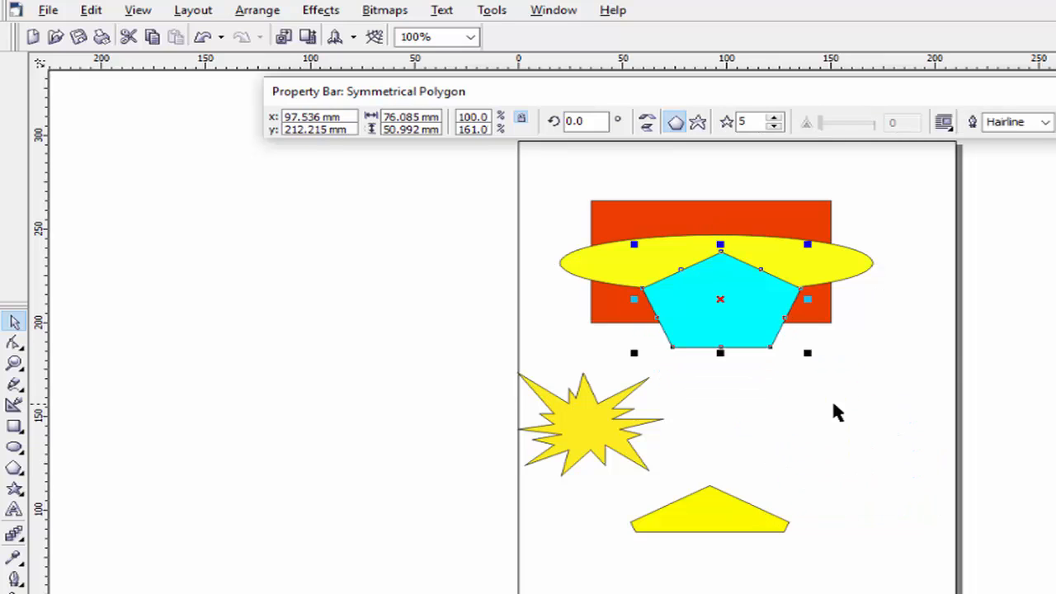
pyautogui.click(949, 341)
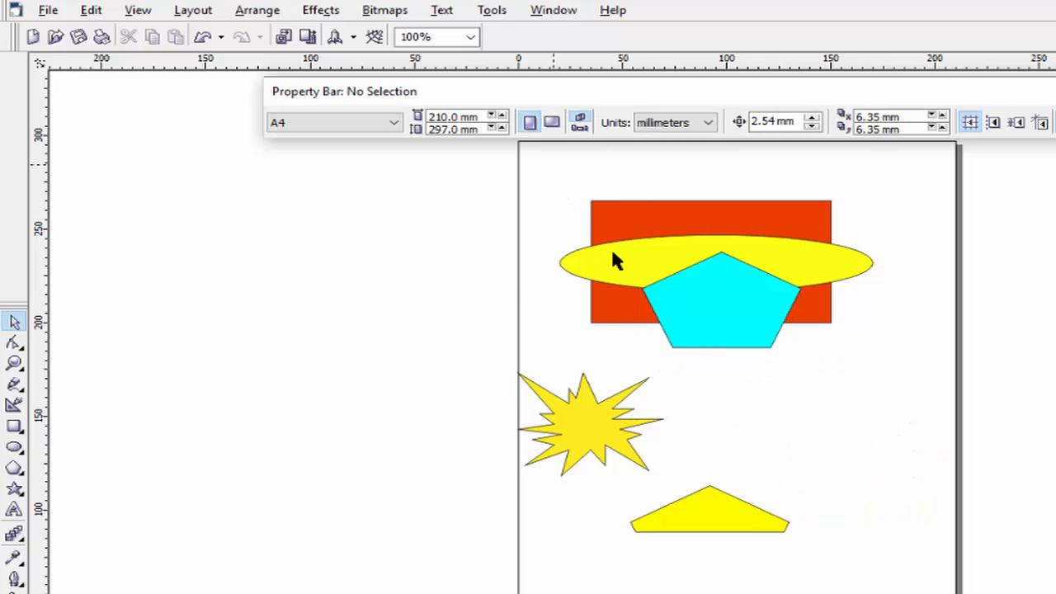
# Step: Simplify the overlapping red rectangle, yellow ellipse and cyan pentagon
pyautogui.moveTo(553, 162); pyautogui.dragTo(909, 378)
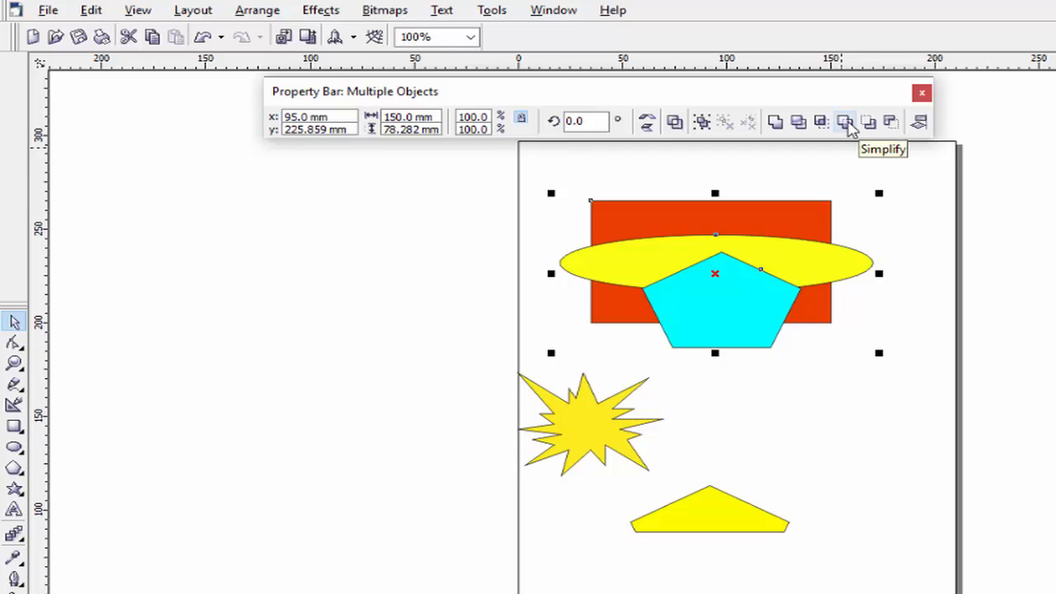
pyautogui.click(846, 123)
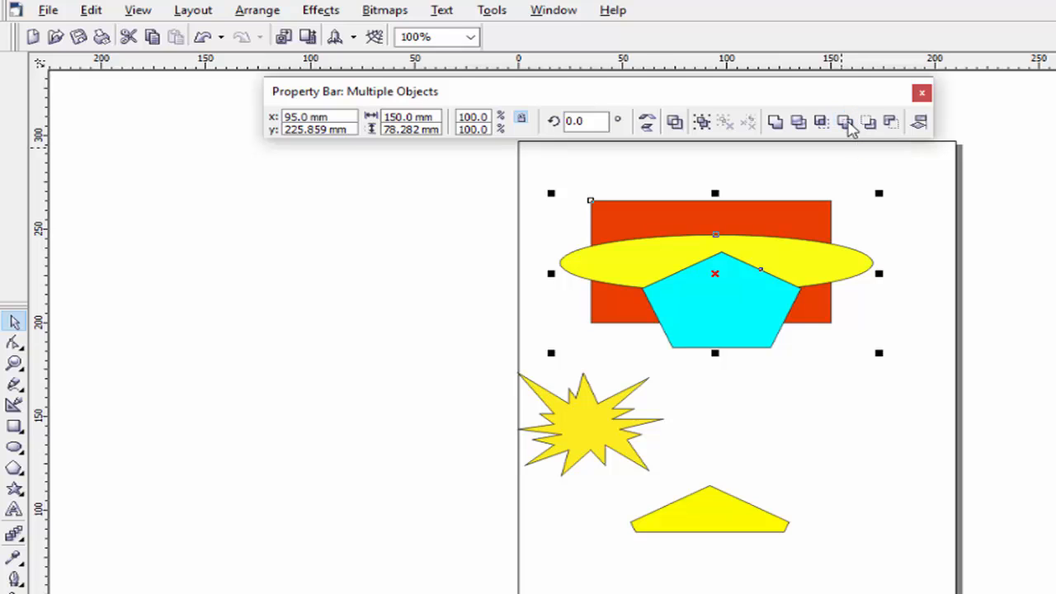
pyautogui.click(827, 371)
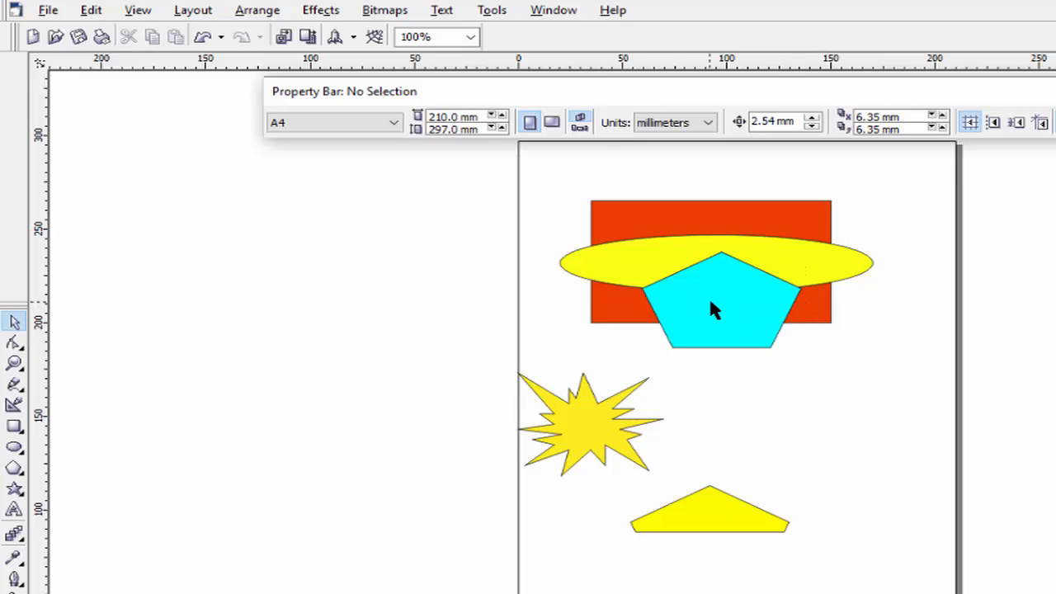
# Step: Move the cyan pentagon and the yellow ellipse aside to examine the simplified shapes, and return both to their overlapping positions
pyautogui.click(807, 248)
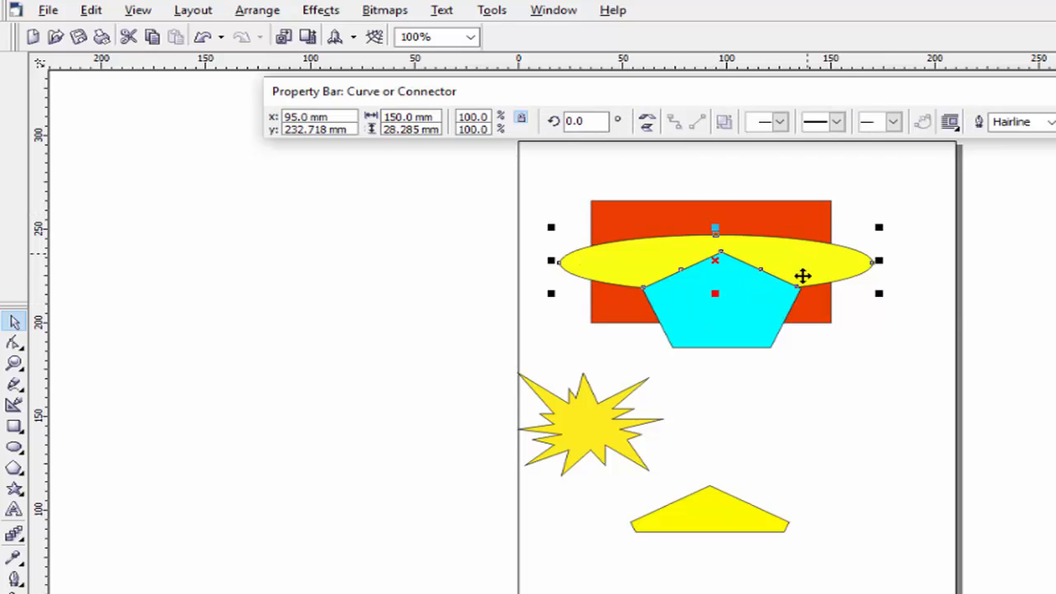
pyautogui.click(790, 306)
pyautogui.click(842, 383)
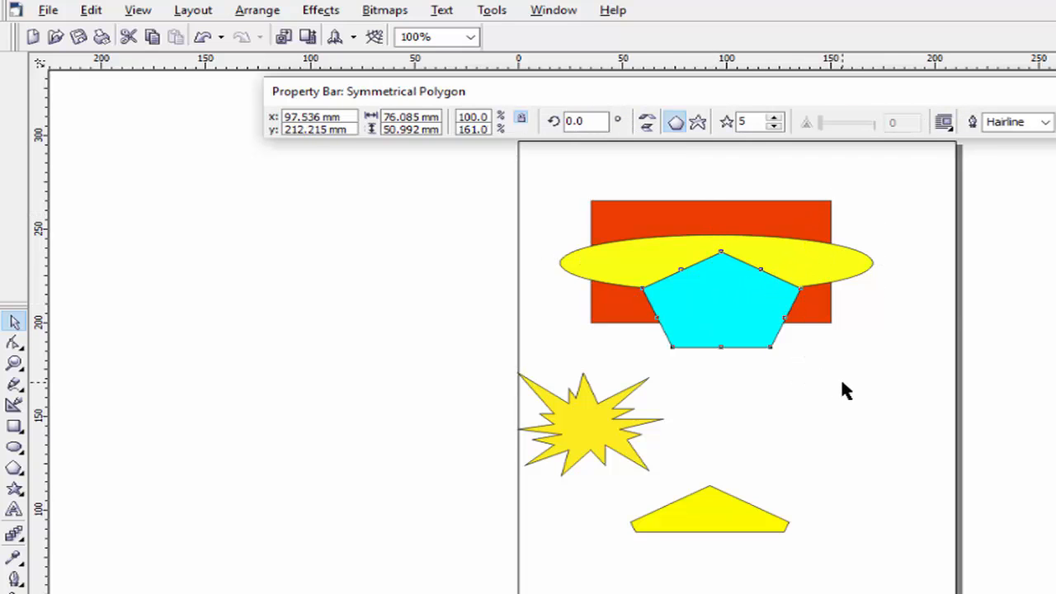
pyautogui.moveTo(741, 306); pyautogui.dragTo(766, 393)
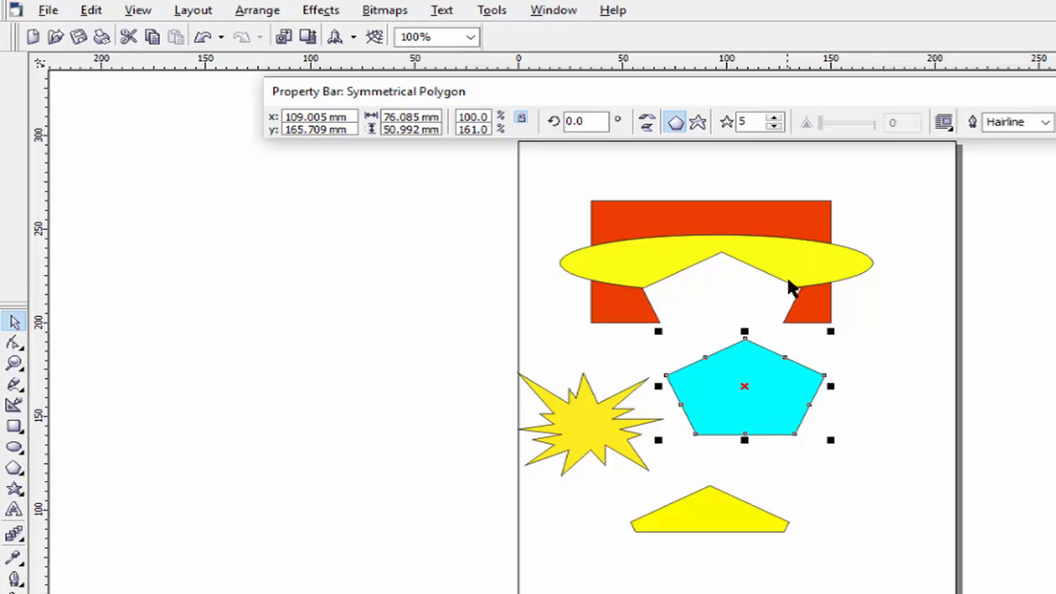
pyautogui.moveTo(789, 284)
pyautogui.mouseDown()
pyautogui.moveTo(797, 240)
pyautogui.moveTo(795, 272)
pyautogui.mouseUp()
pyautogui.hotkey('ctrl', 'z')
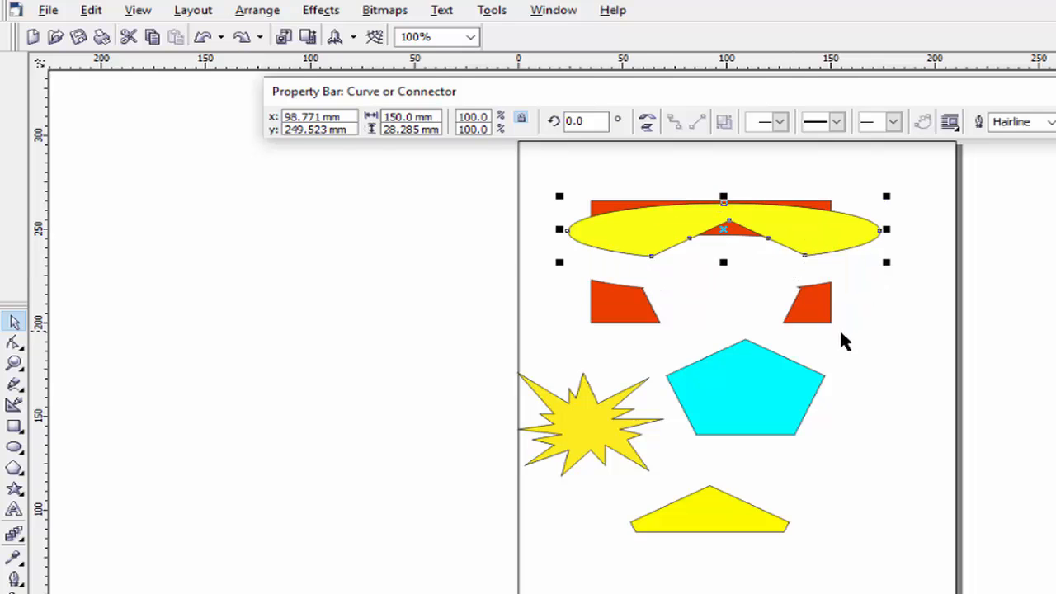
pyautogui.hotkey('ctrl', 'z')
pyautogui.moveTo(780, 396); pyautogui.dragTo(759, 310)
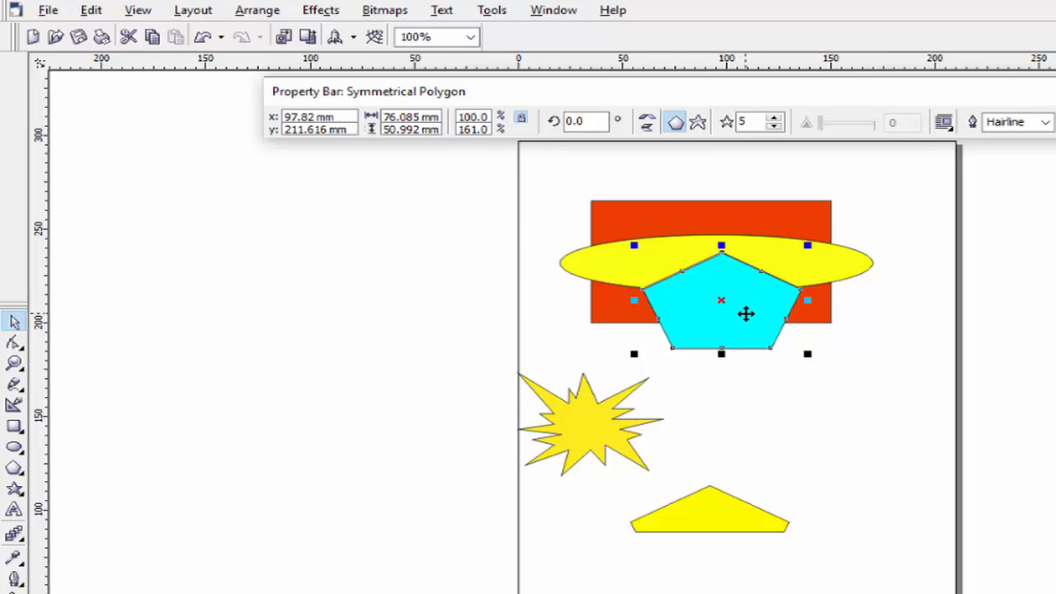
# Step: Shift the yellow ellipse piece to about x 95 mm, y 230 mm, and move the cyan pentagon below the rectangle to about x 100 mm, y 170 mm
pyautogui.click(679, 219)
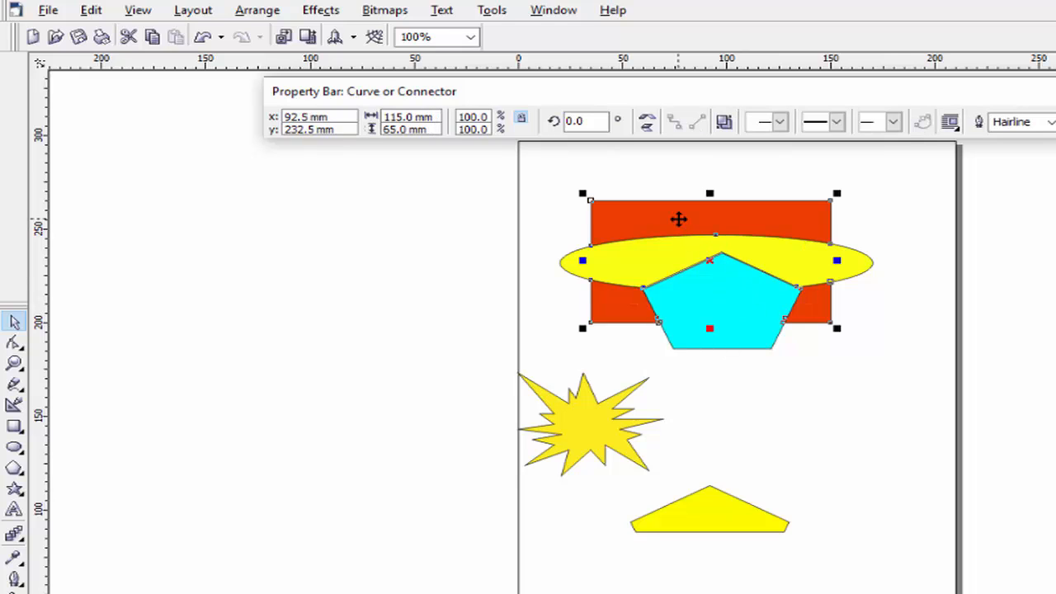
pyautogui.click(654, 261)
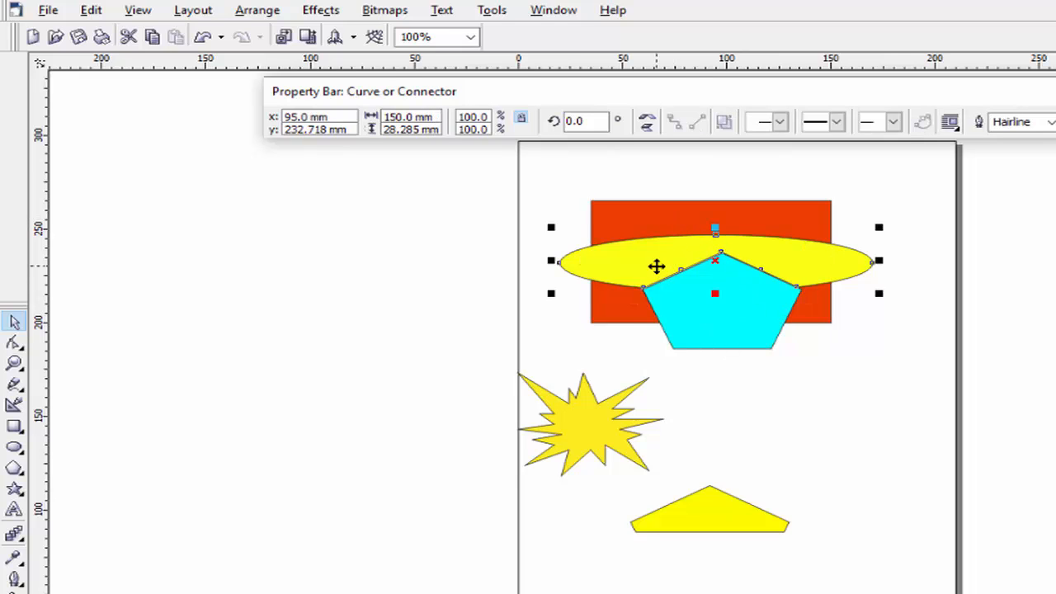
pyautogui.moveTo(654, 266); pyautogui.dragTo(673, 320)
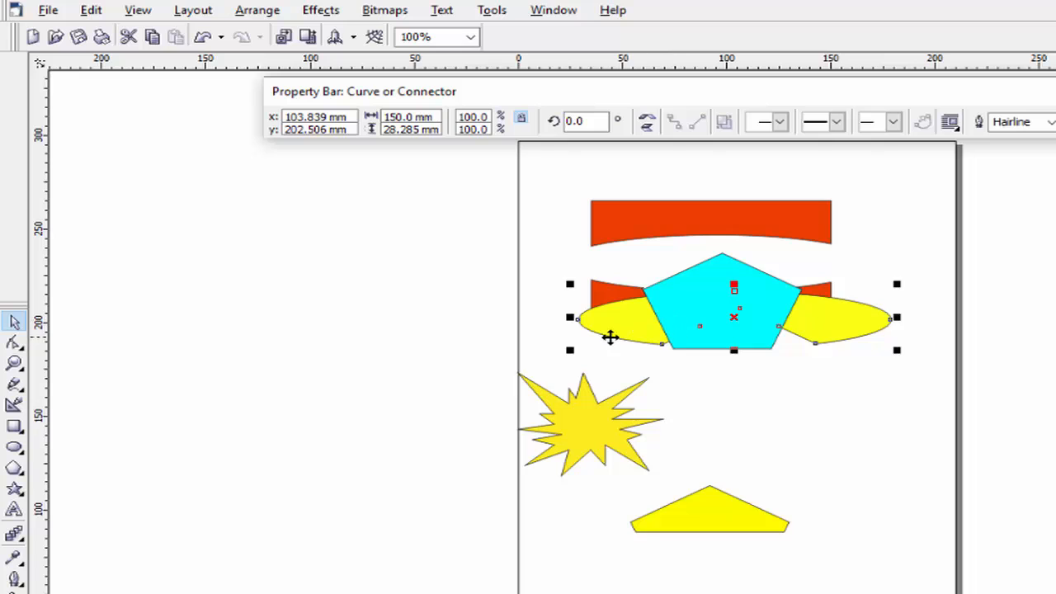
pyautogui.moveTo(608, 338); pyautogui.dragTo(596, 286)
pyautogui.click(733, 345)
pyautogui.moveTo(737, 333); pyautogui.dragTo(749, 376)
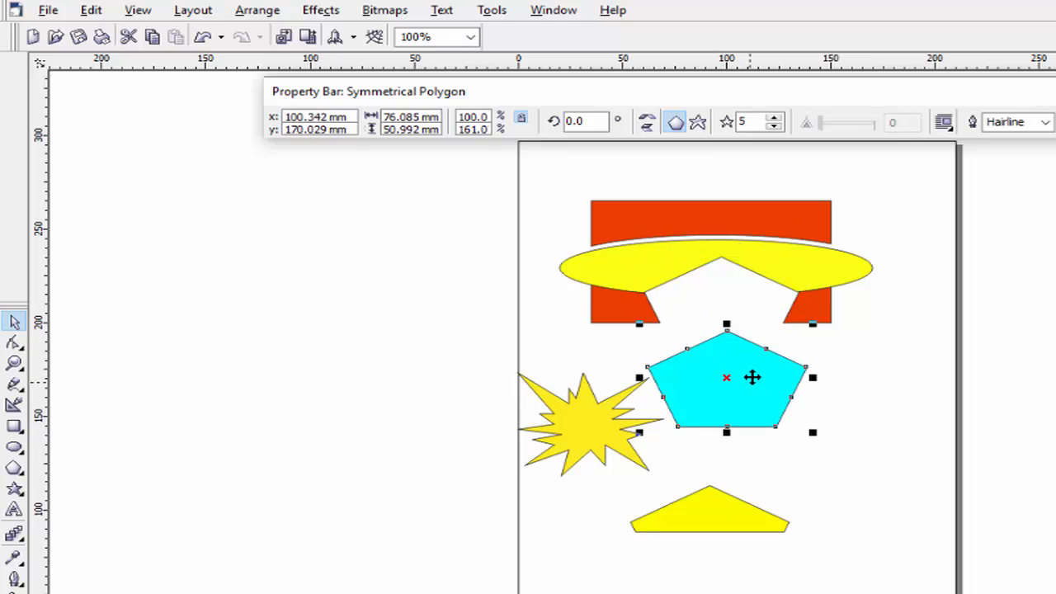
pyautogui.click(749, 266)
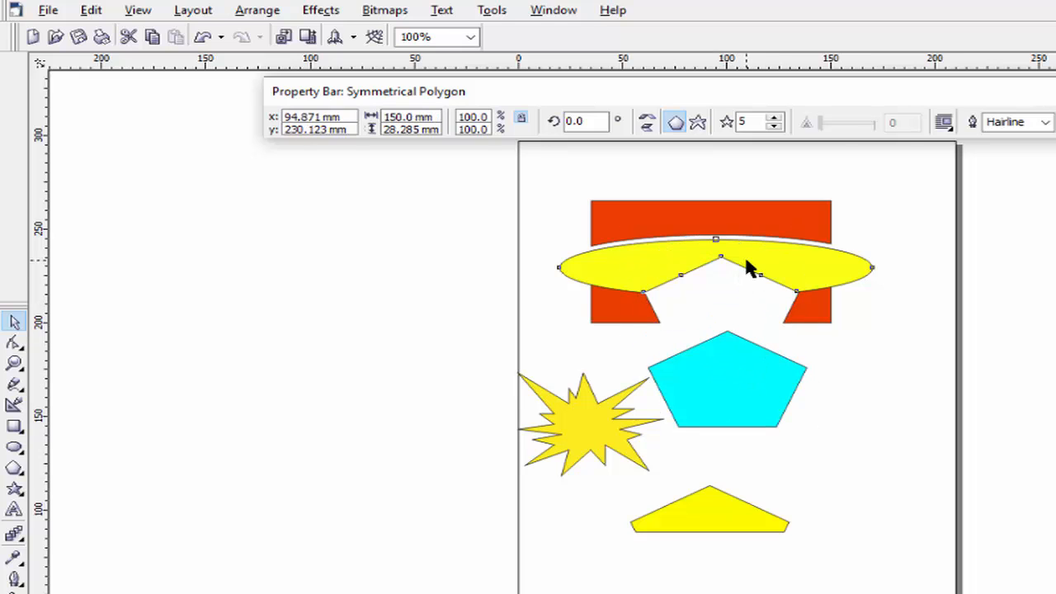
pyautogui.click(807, 318)
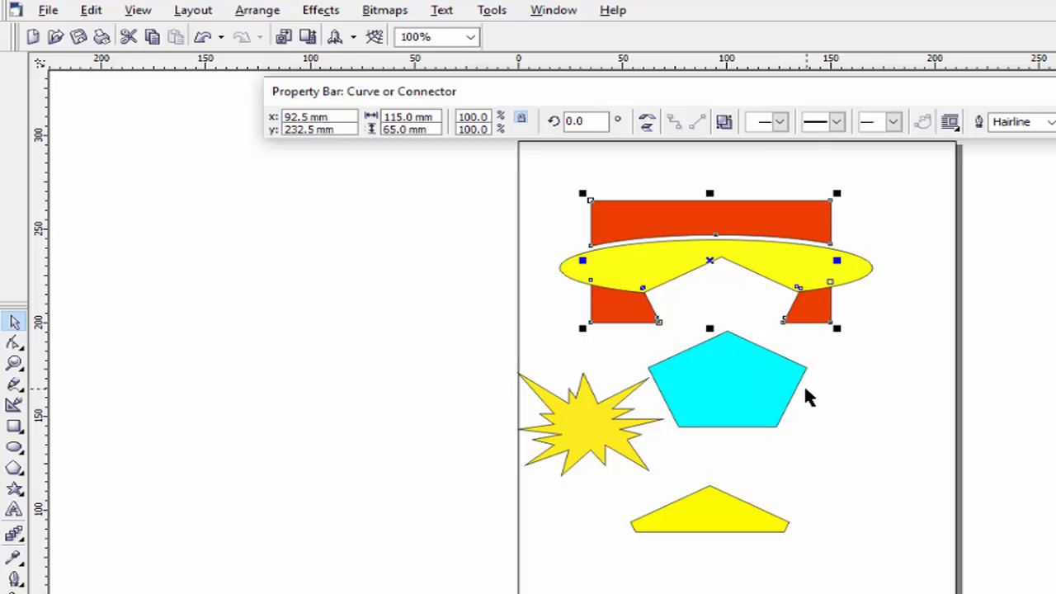
pyautogui.click(245, 11)
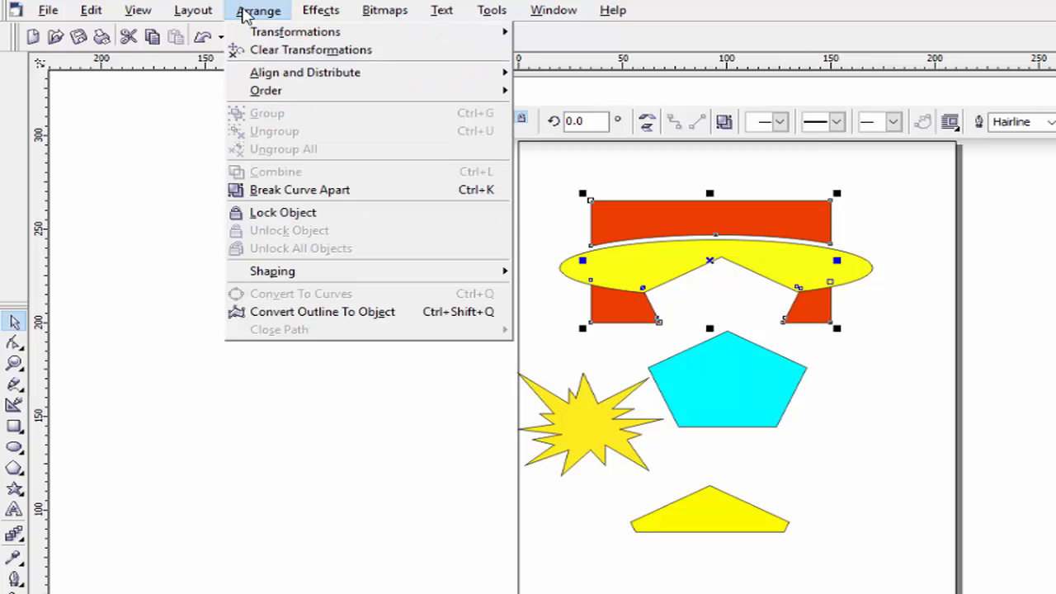
pyautogui.click(618, 306)
pyautogui.click(613, 421)
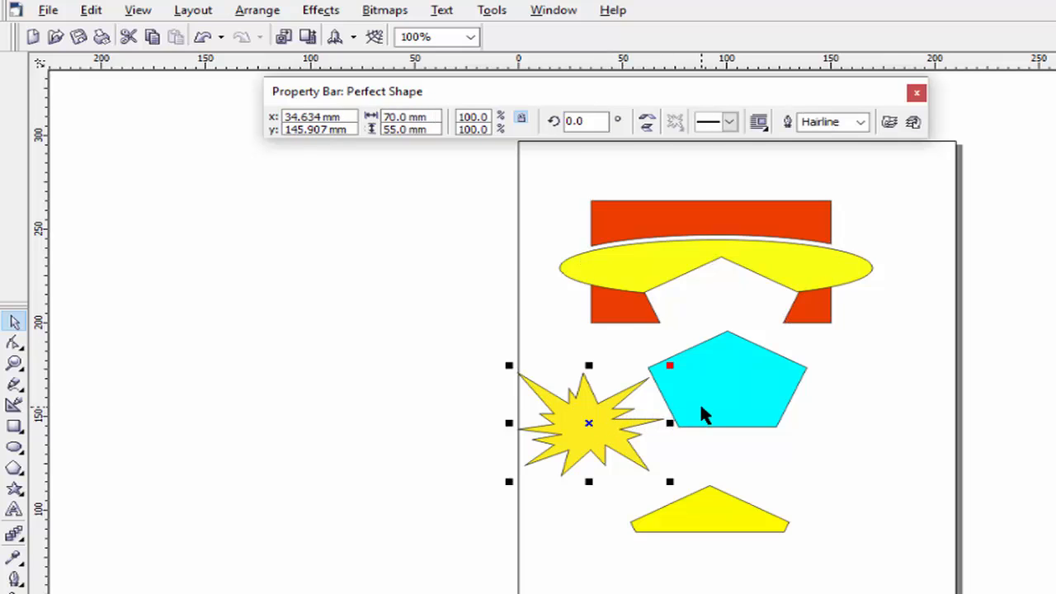
# Step: Move the yellow intersected piece off the page's right edge, and enlarge the cyan pentagon on the lower part of the page
pyautogui.click(754, 507)
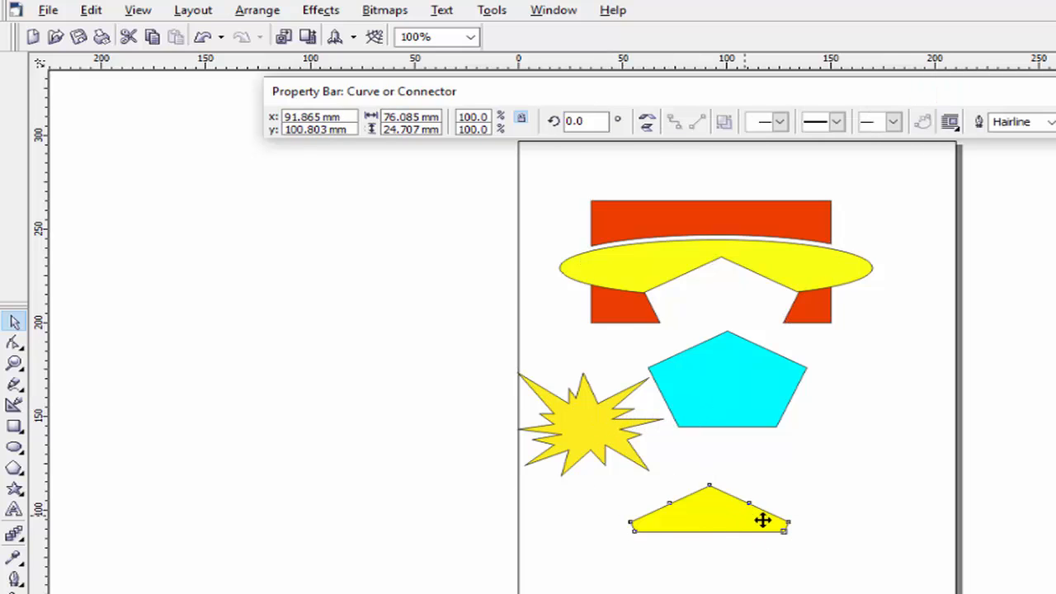
pyautogui.moveTo(761, 518); pyautogui.dragTo(1055, 475)
pyautogui.click(774, 401)
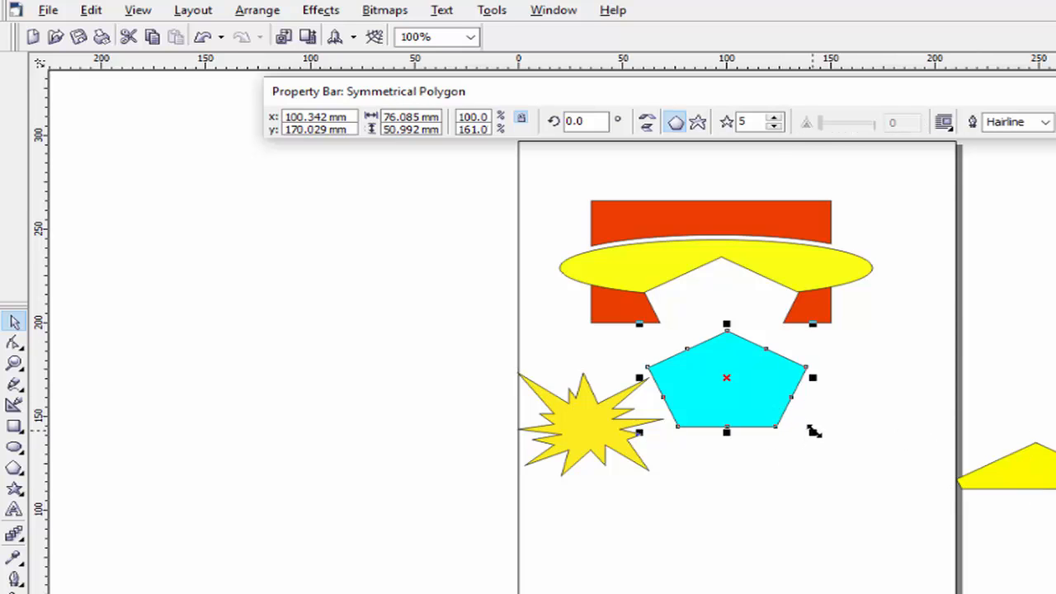
pyautogui.moveTo(814, 432); pyautogui.dragTo(886, 582)
pyautogui.moveTo(779, 446); pyautogui.dragTo(759, 529)
# Step: Move the yellow burst onto the cyan pentagon's lower-left side, centred at about x 70 mm, y 99 mm
pyautogui.click(601, 440)
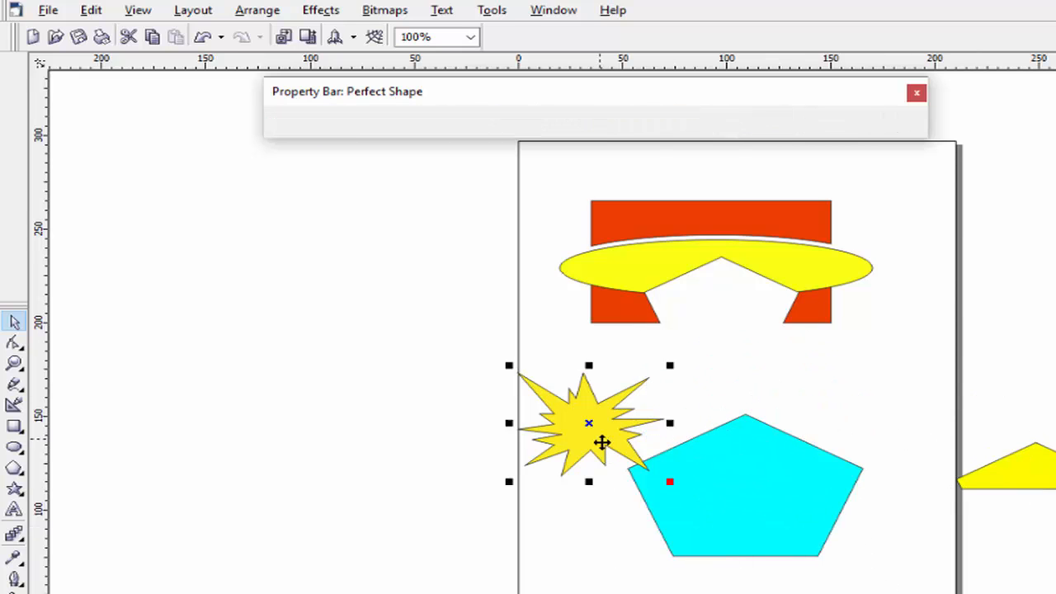
pyautogui.moveTo(601, 440); pyautogui.dragTo(649, 526)
pyautogui.moveTo(654, 517); pyautogui.dragTo(655, 517)
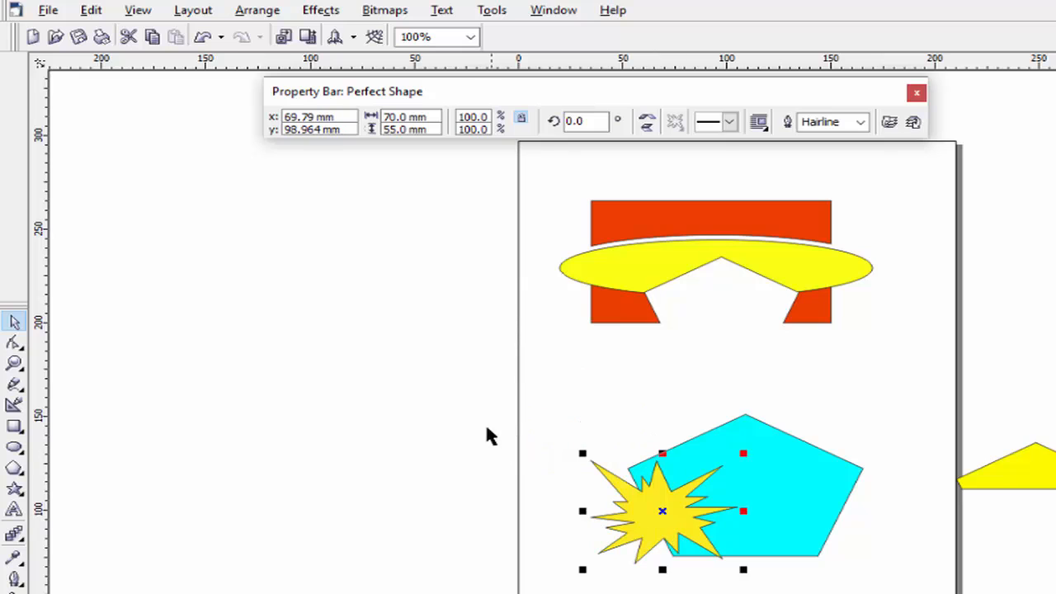
# Step: Apply Front Minus Back to the yellow burst and the cyan pentagon, and undo the operation
pyautogui.moveTo(465, 387); pyautogui.dragTo(923, 581)
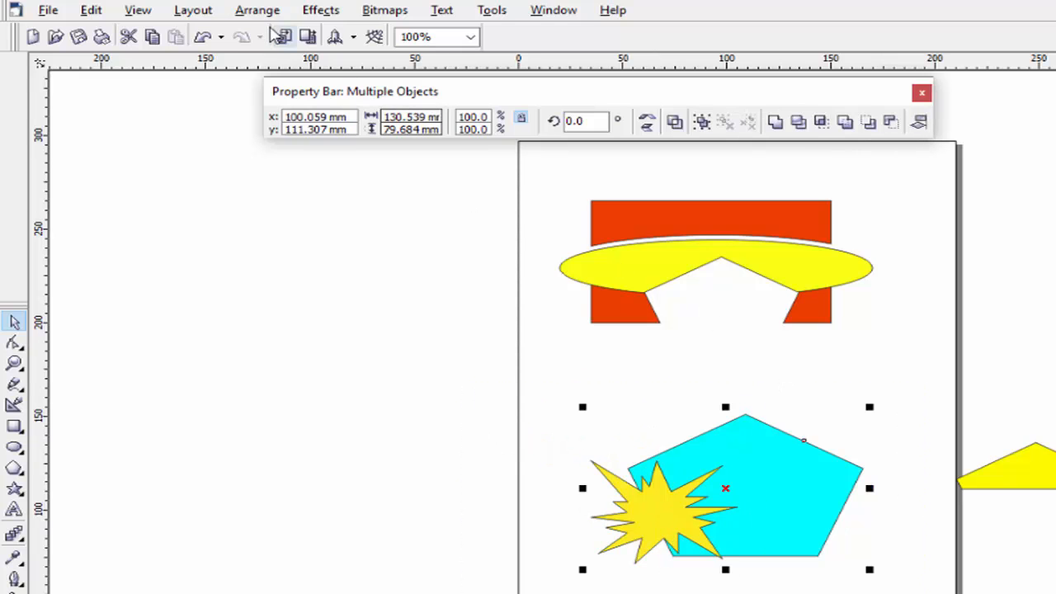
pyautogui.click(260, 11)
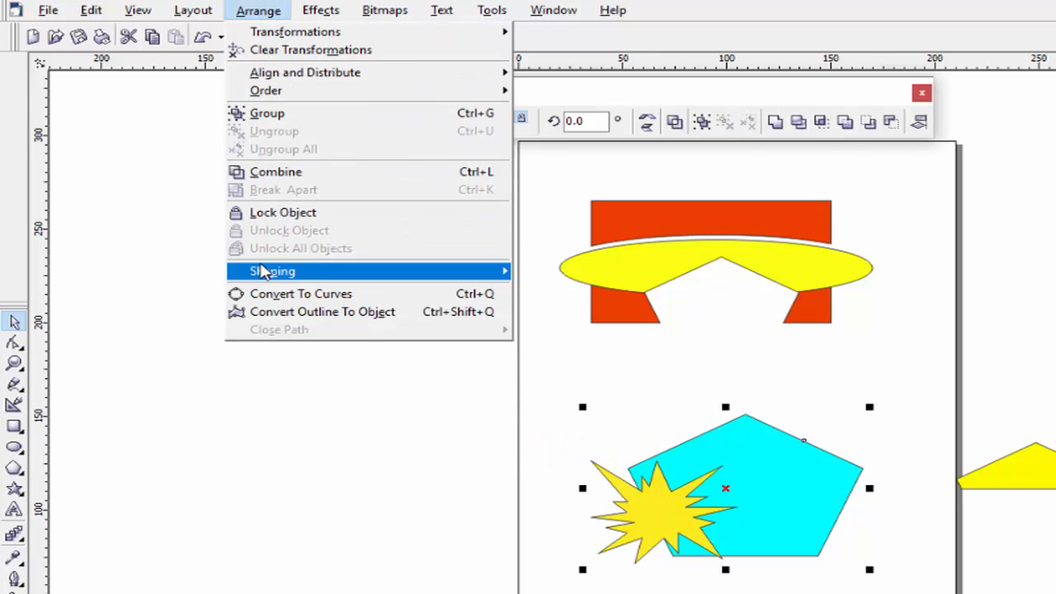
pyautogui.moveTo(354, 266)
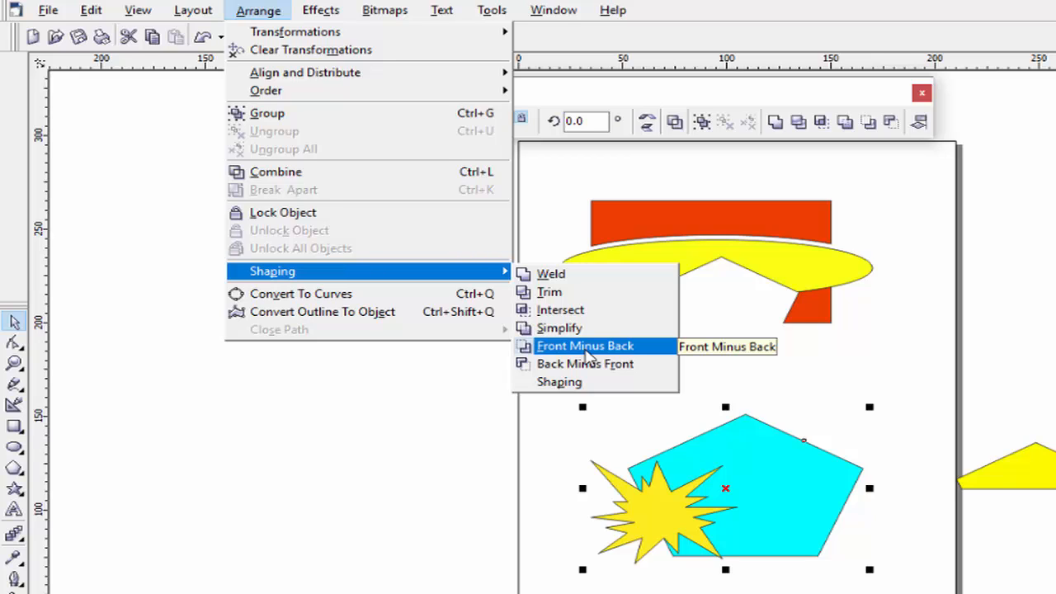
pyautogui.click(588, 353)
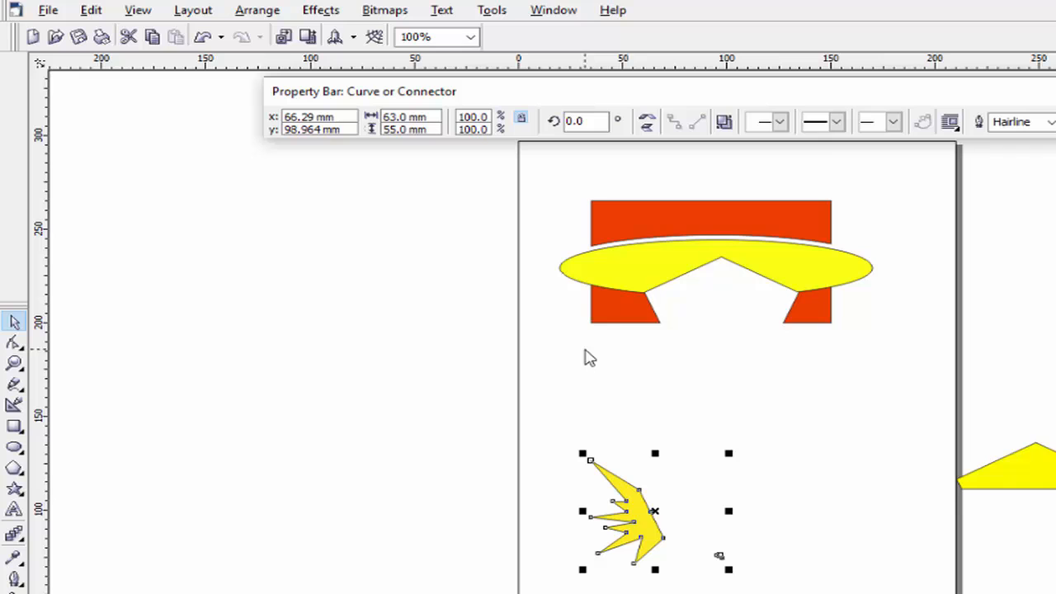
pyautogui.hotkey('ctrl', 'z')
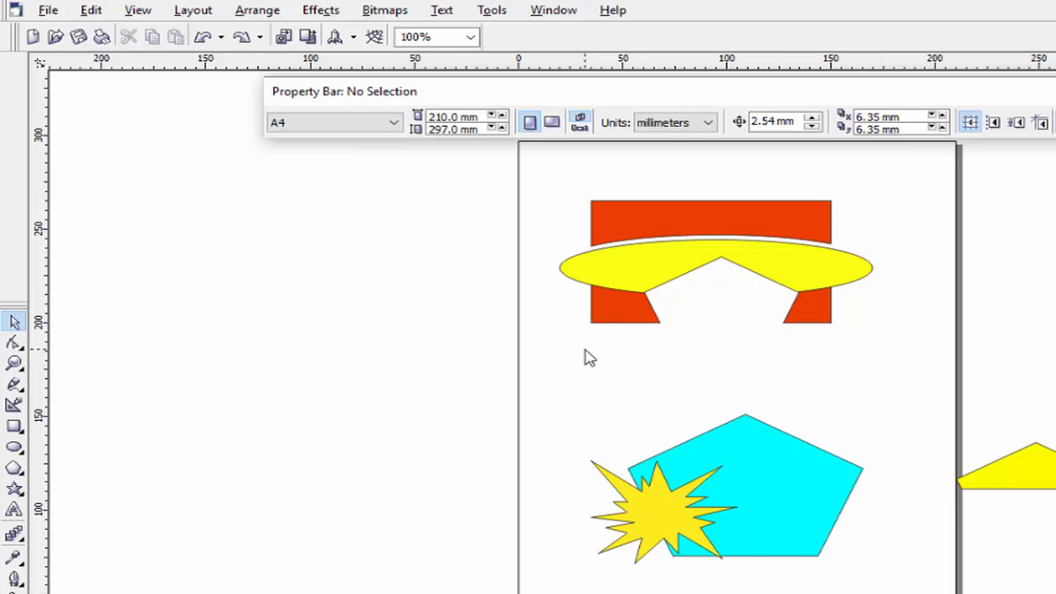
# Step: Reposition the burst to about x 66 mm, y 97 mm and the cyan pentagon to about x 112 mm, y 112 mm, keeping them overlapping
pyautogui.moveTo(653, 554); pyautogui.dragTo(631, 531)
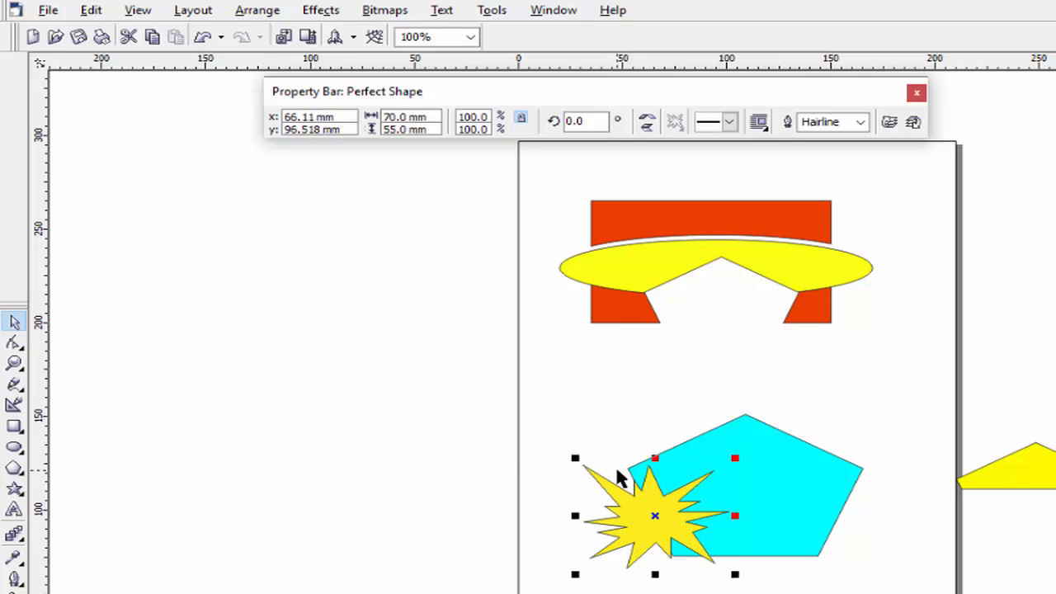
pyautogui.click(774, 506)
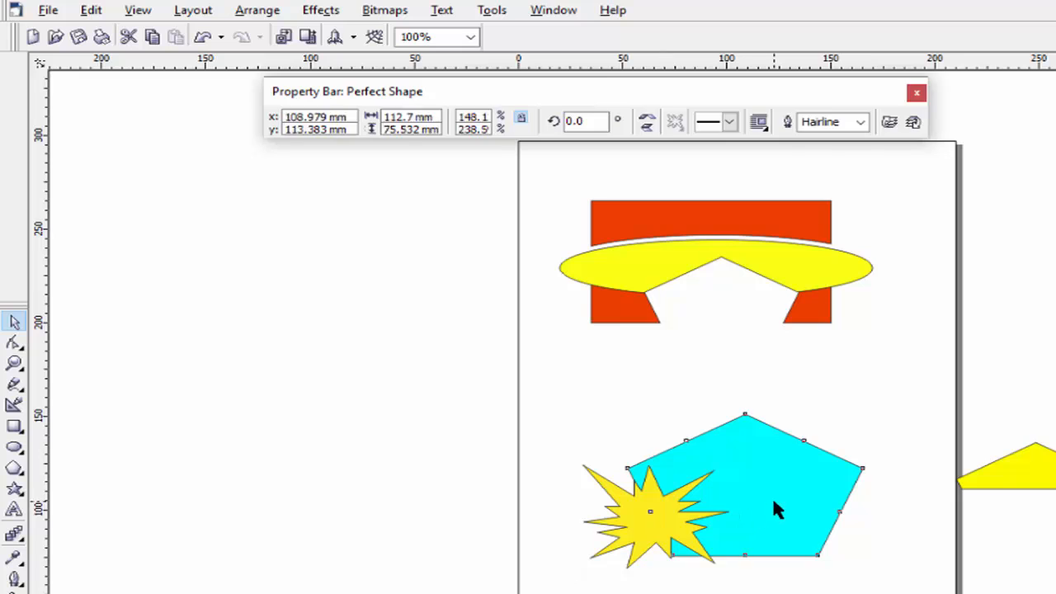
pyautogui.moveTo(843, 496); pyautogui.dragTo(822, 491)
pyautogui.moveTo(765, 522); pyautogui.dragTo(752, 535)
pyautogui.click(660, 590)
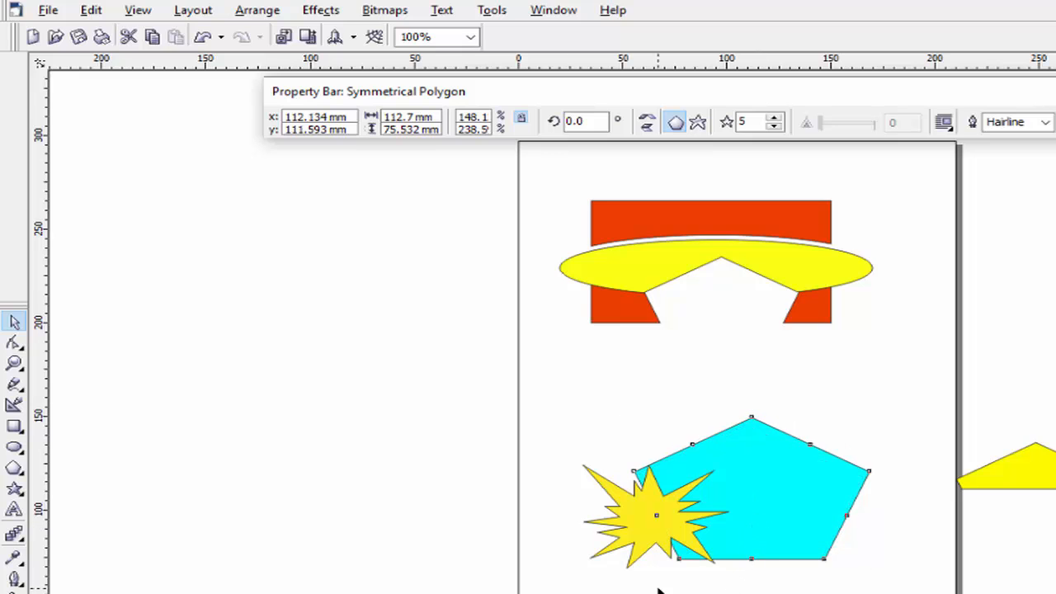
pyautogui.click(684, 537)
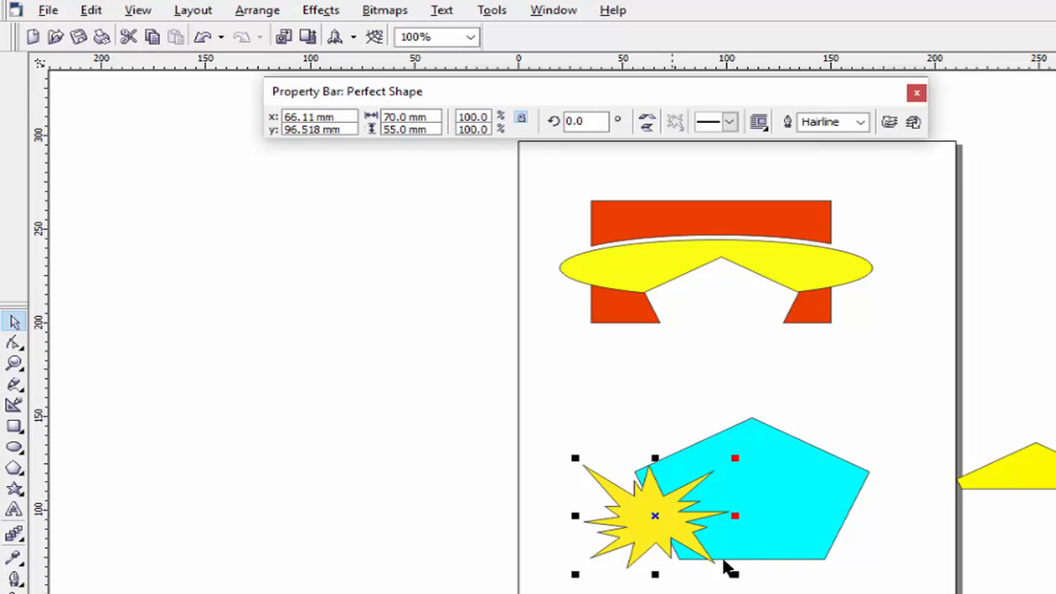
pyautogui.click(795, 506)
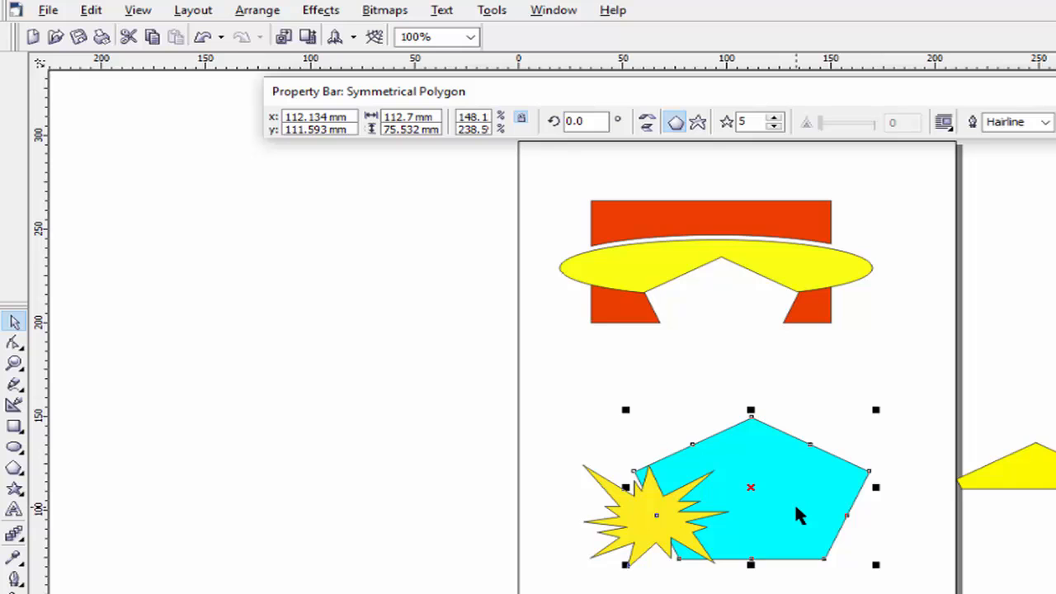
# Step: Subtract the pentagon from the repositioned burst with Front Minus Back, and undo the subtraction
pyautogui.moveTo(512, 383); pyautogui.dragTo(851, 592)
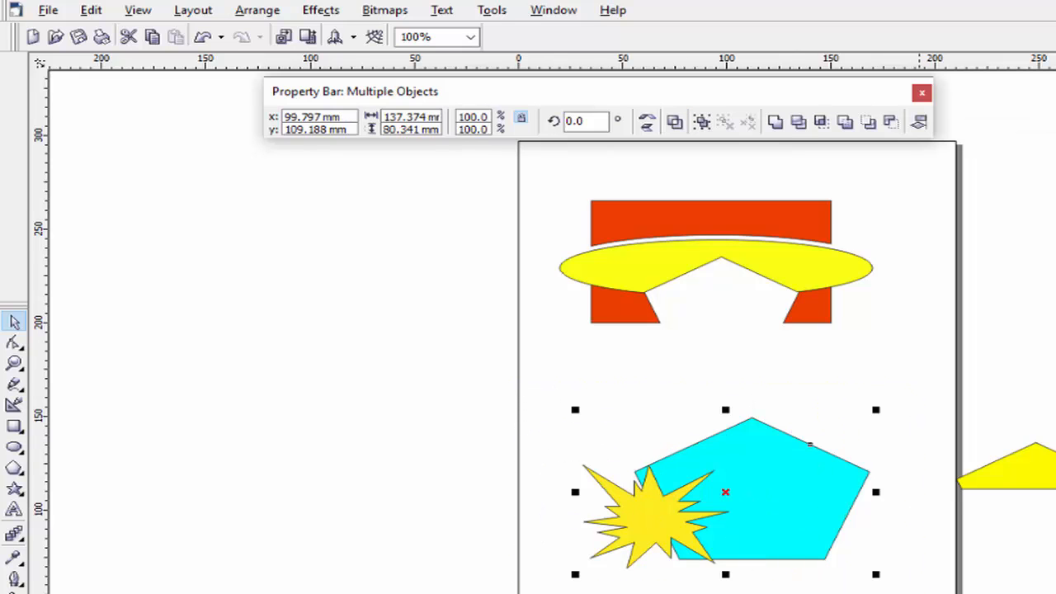
pyautogui.click(256, 17)
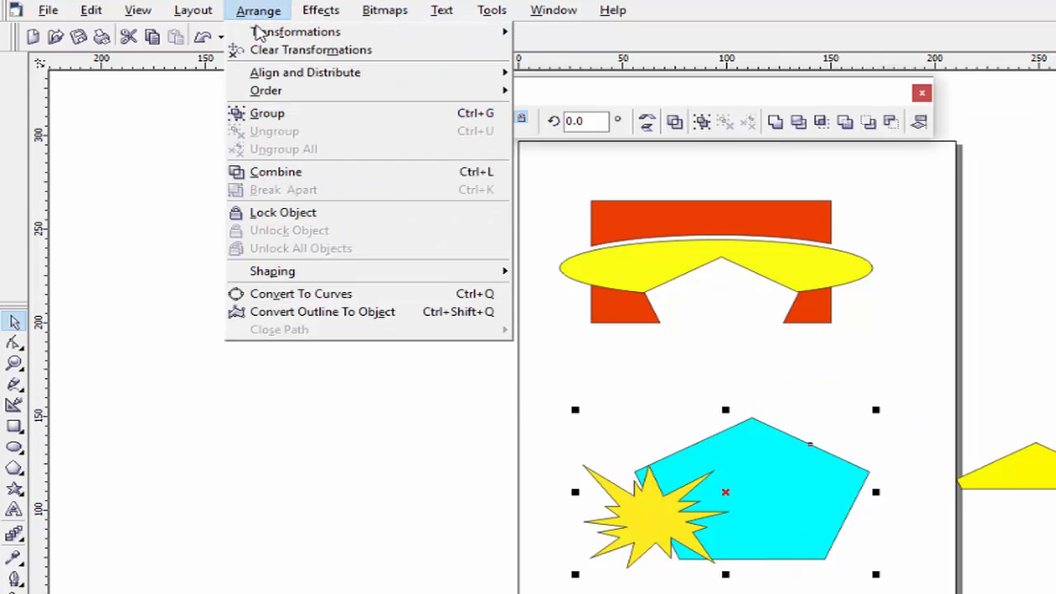
pyautogui.moveTo(507, 280)
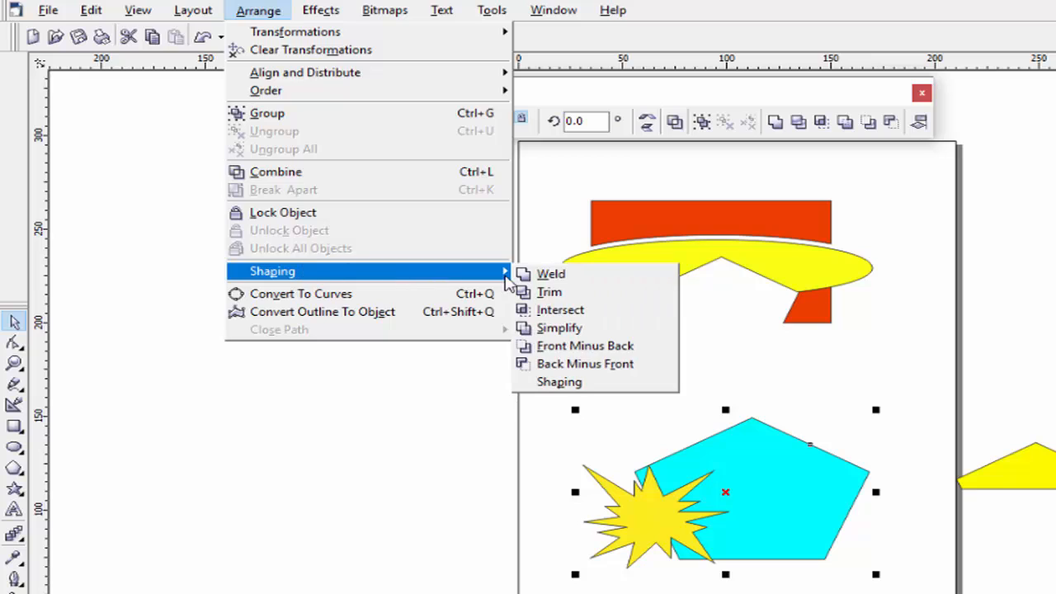
pyautogui.click(567, 350)
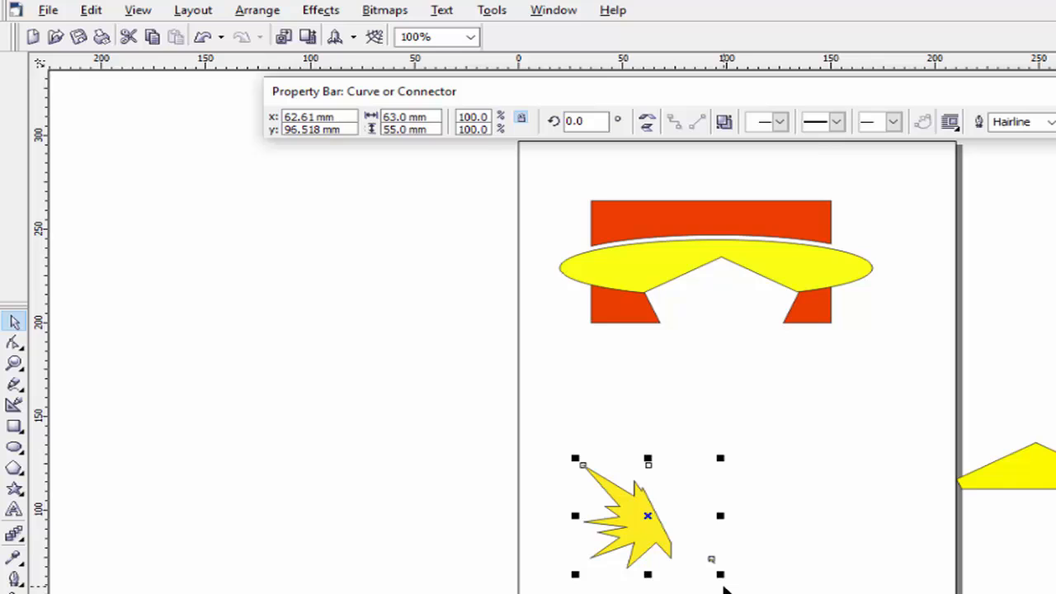
pyautogui.click(723, 588)
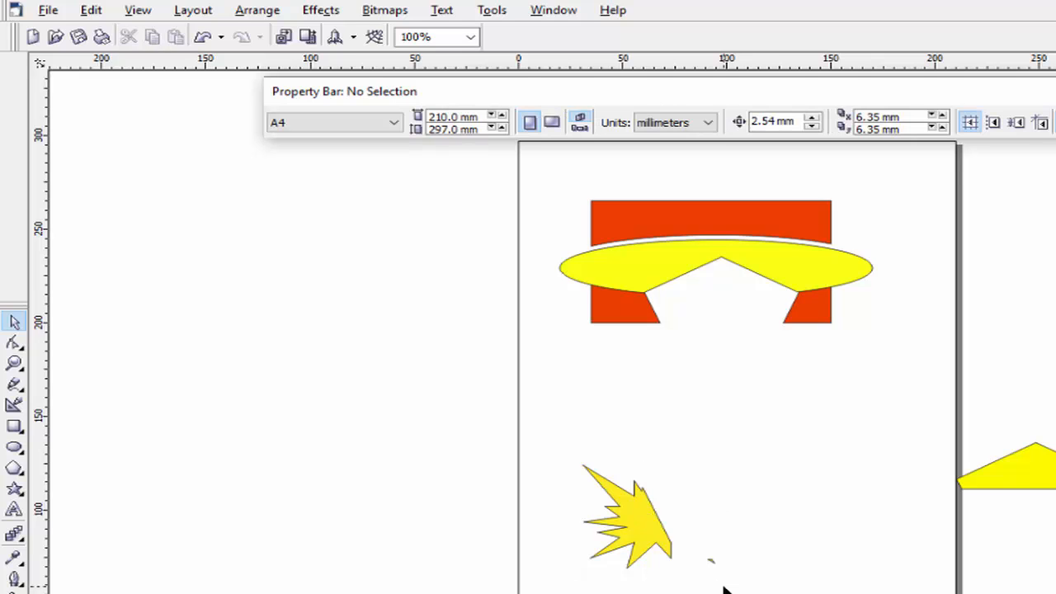
pyautogui.hotkey('ctrl', 'z')
# Step: Move the yellow burst further over the pentagon and enlarge it to about 106 x 83 mm, centred near x 75 mm, y 104 mm
pyautogui.moveTo(662, 519); pyautogui.dragTo(680, 502)
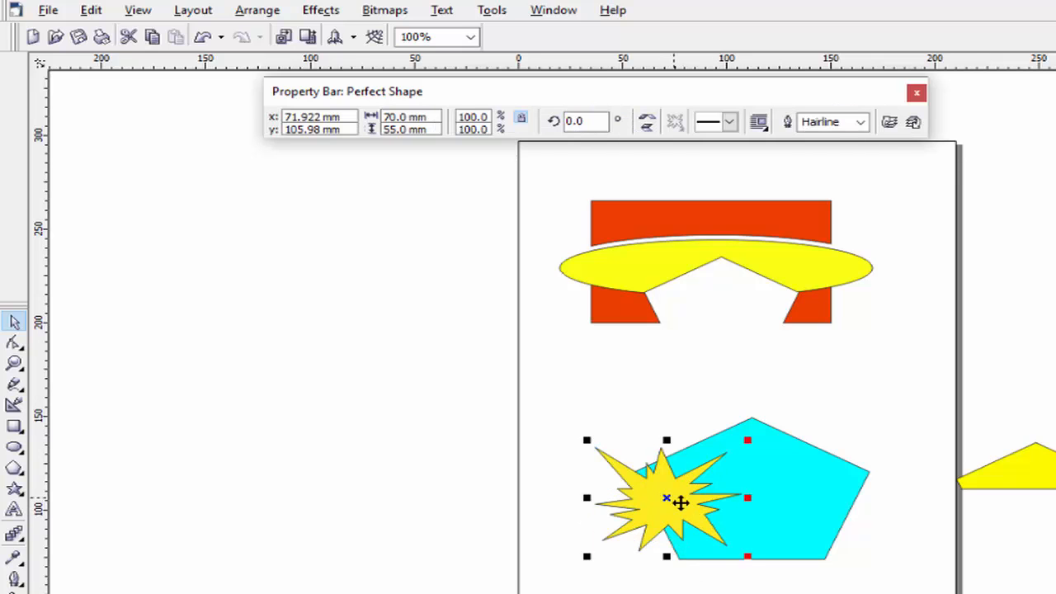
pyautogui.moveTo(747, 556); pyautogui.dragTo(698, 531)
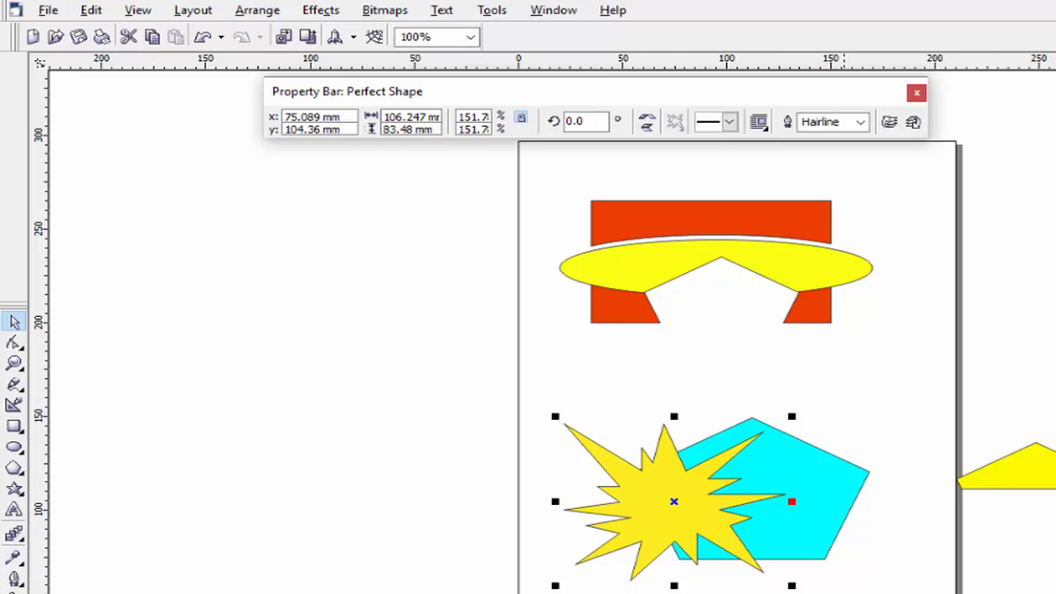
# Step: Apply Front Minus Back to the enlarged burst and the pentagon, and undo the operation
pyautogui.moveTo(500, 373); pyautogui.dragTo(859, 591)
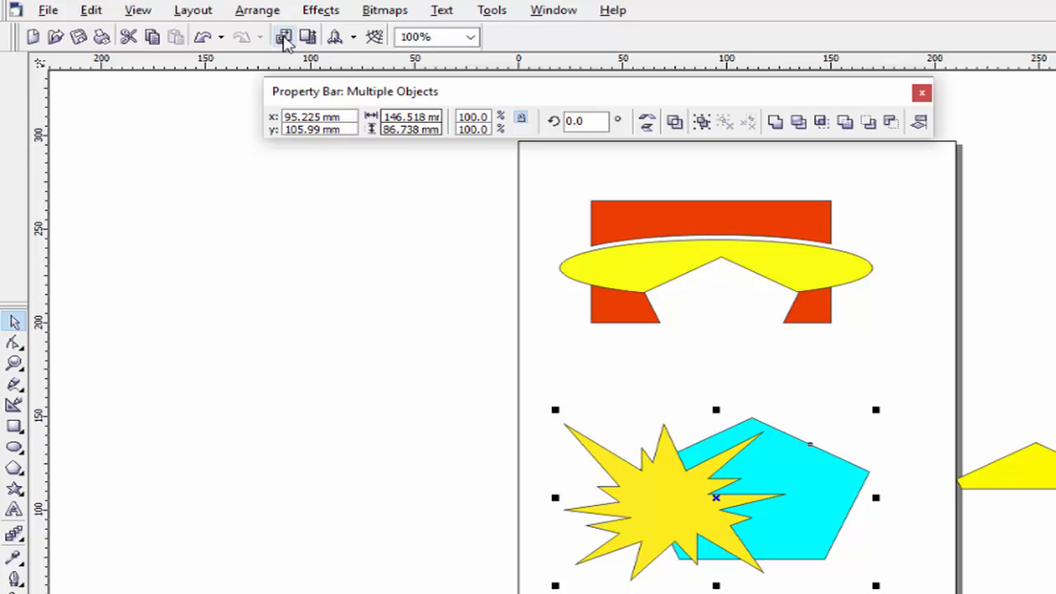
pyautogui.click(278, 16)
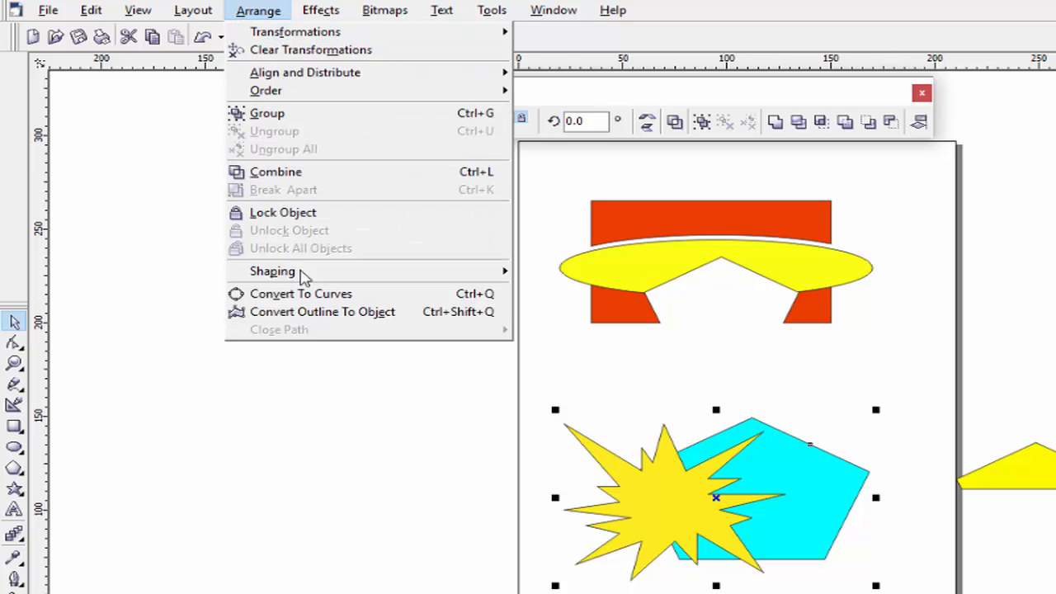
pyautogui.moveTo(306, 280)
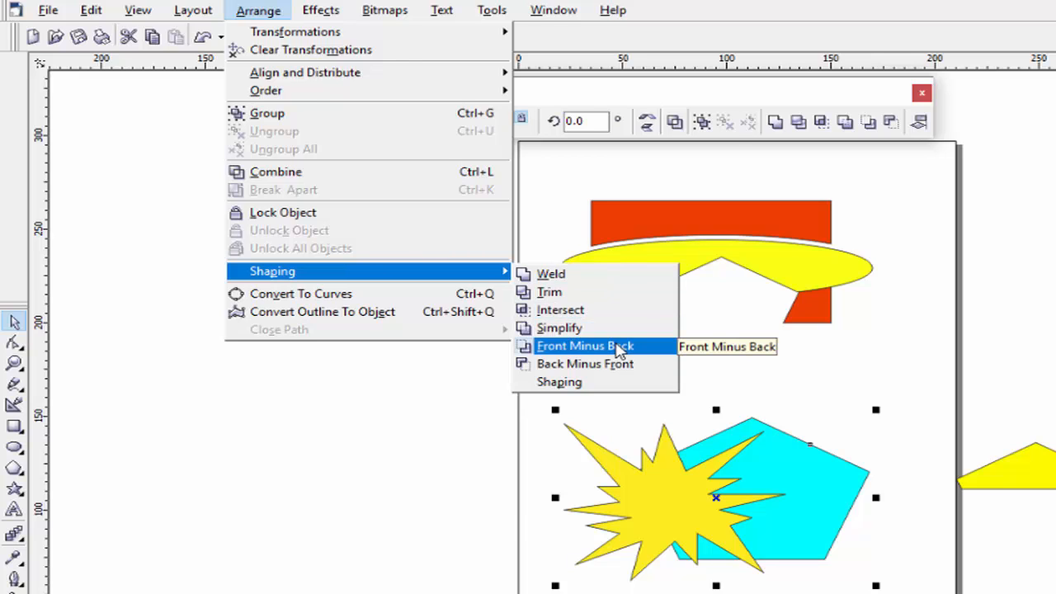
pyautogui.click(620, 348)
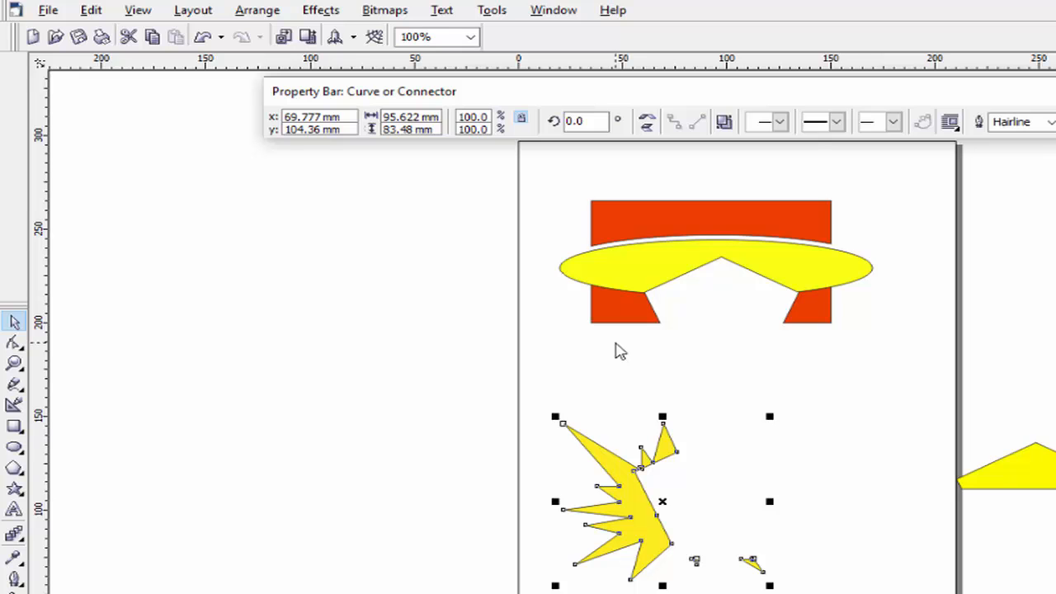
pyautogui.hotkey('ctrl', 'z')
pyautogui.click(241, 13)
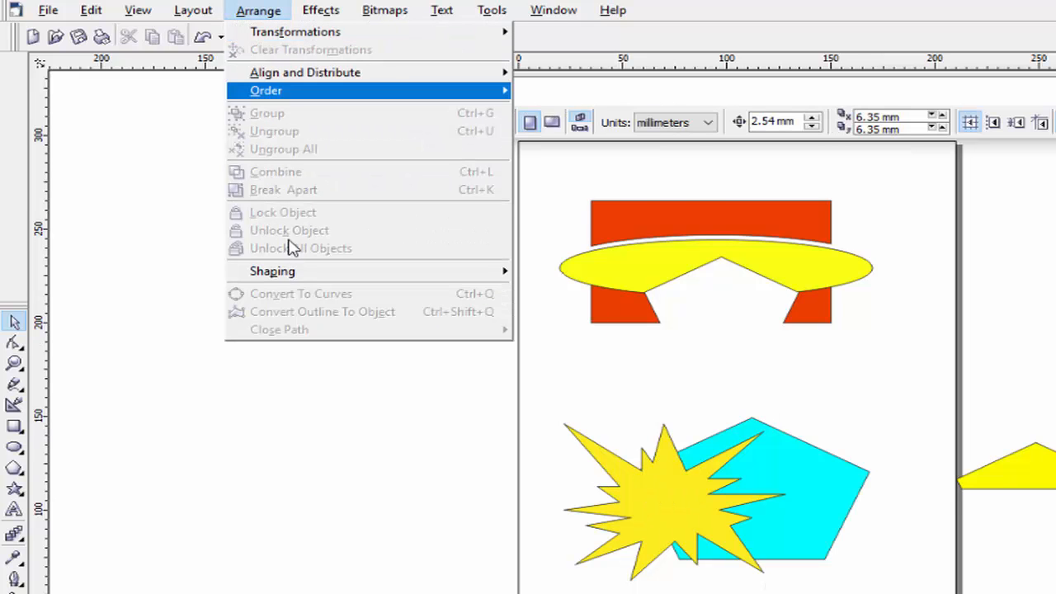
pyautogui.moveTo(297, 276)
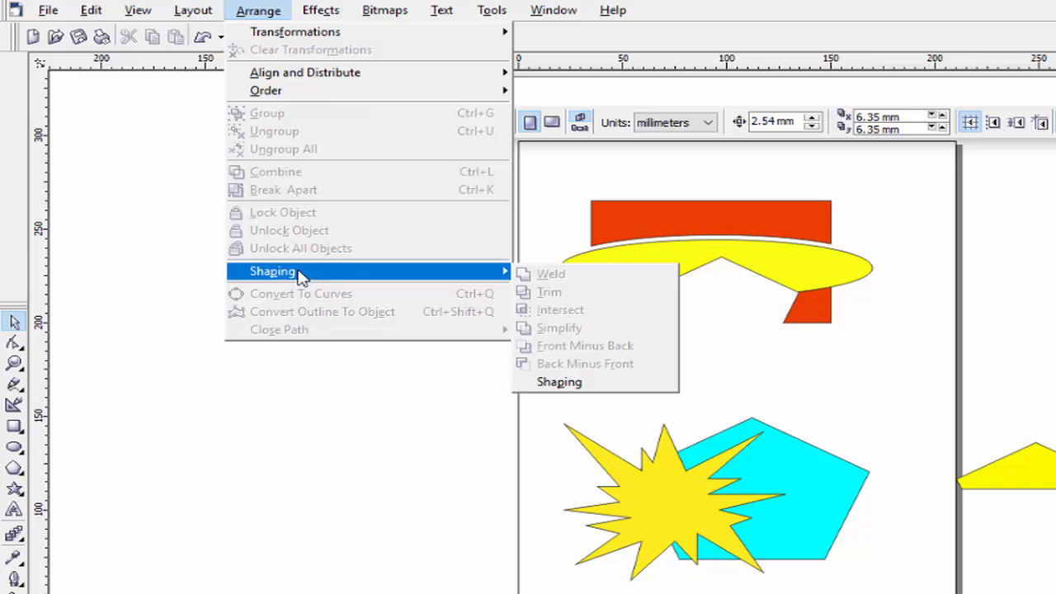
pyautogui.click(582, 386)
# Step: Select the burst and the pentagon, cut the burst out of the pentagon with Back Minus Front, and clear the selection
pyautogui.moveTo(520, 373); pyautogui.dragTo(924, 588)
pyautogui.click(251, 11)
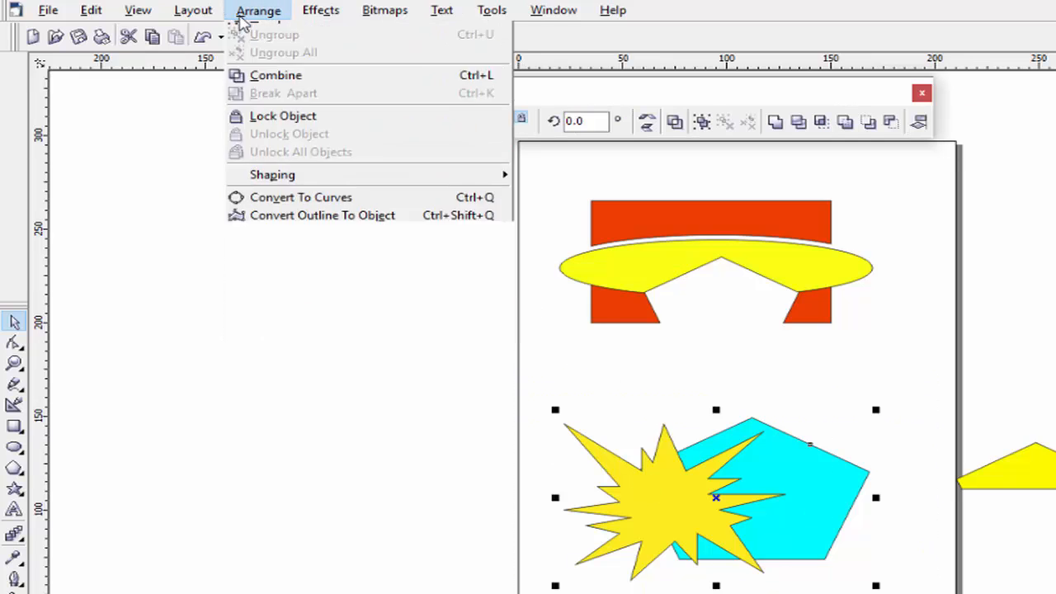
pyautogui.moveTo(297, 271)
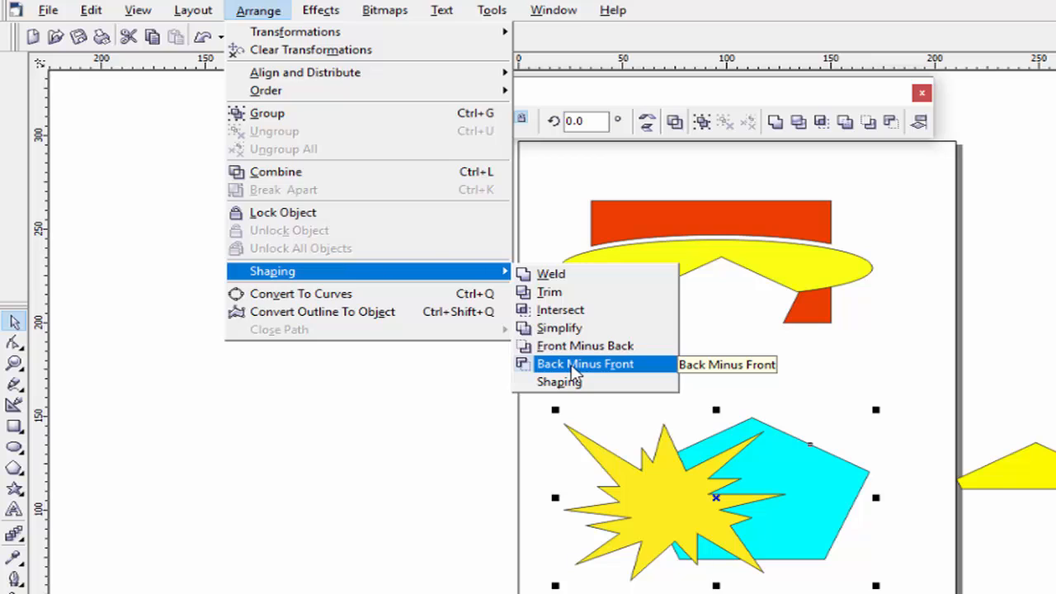
pyautogui.click(575, 370)
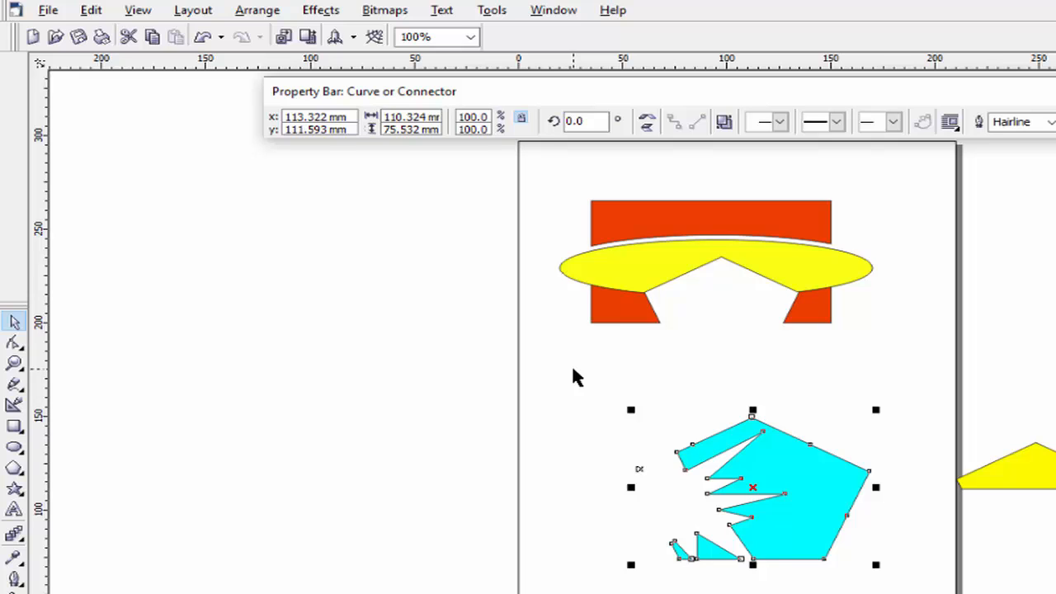
pyautogui.click(585, 507)
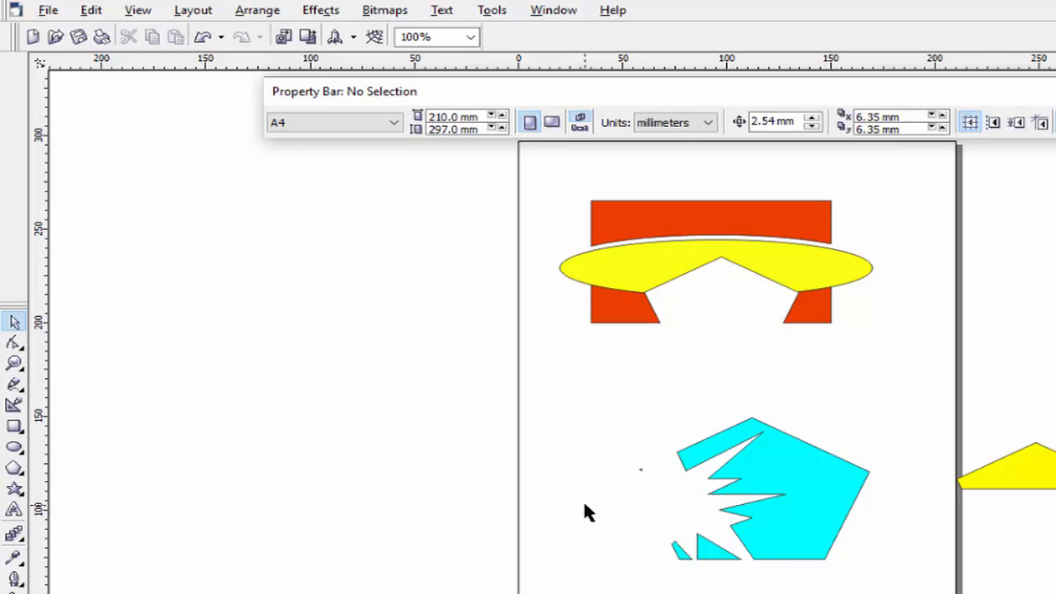
# Step: Select the cut cyan pentagon and open the Shaping commands for it
pyautogui.click(750, 466)
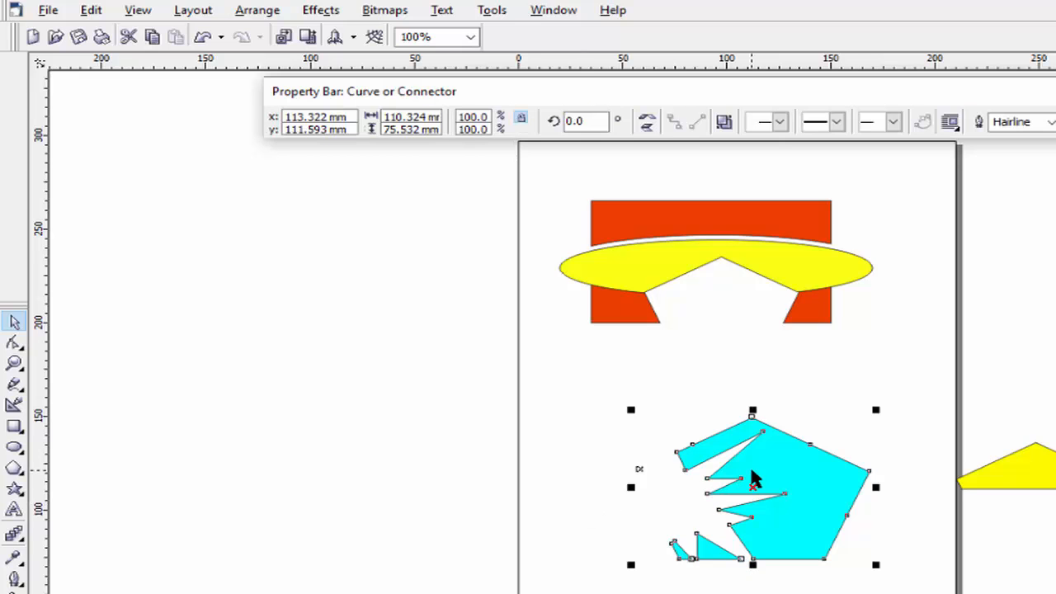
pyautogui.click(262, 11)
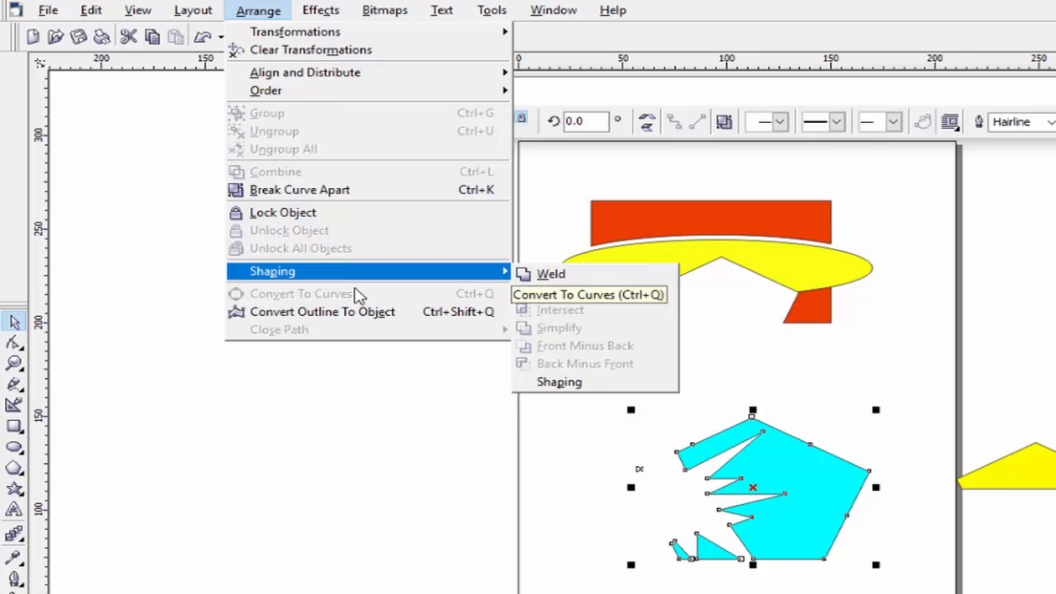